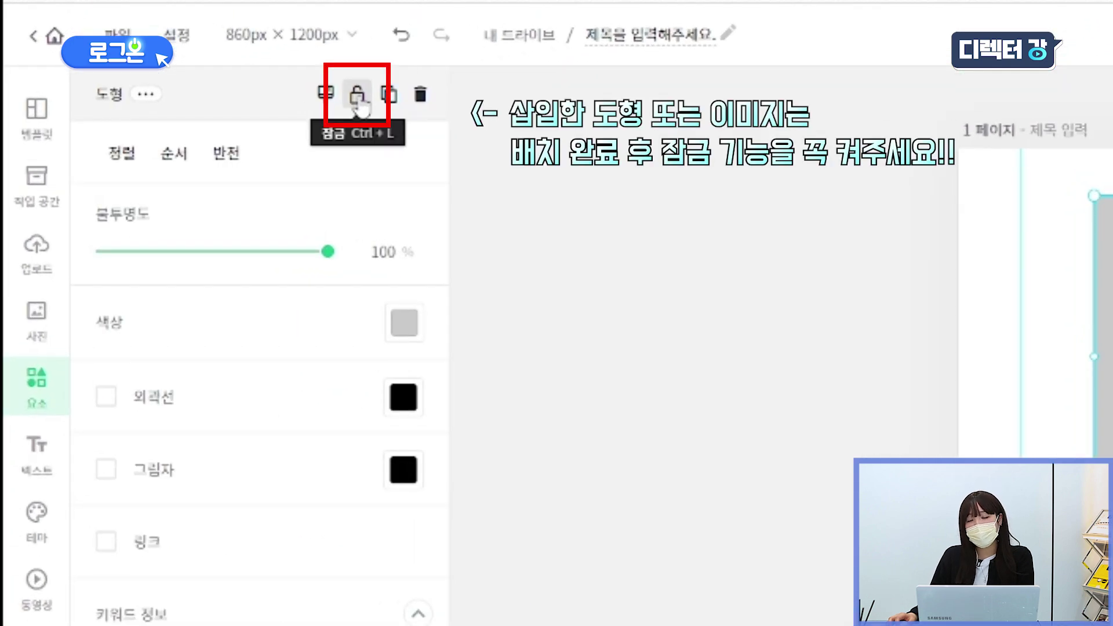
# Step: Place more copies of the recently used grey square on the page and reposition one of them
pyautogui.click(793, 501)
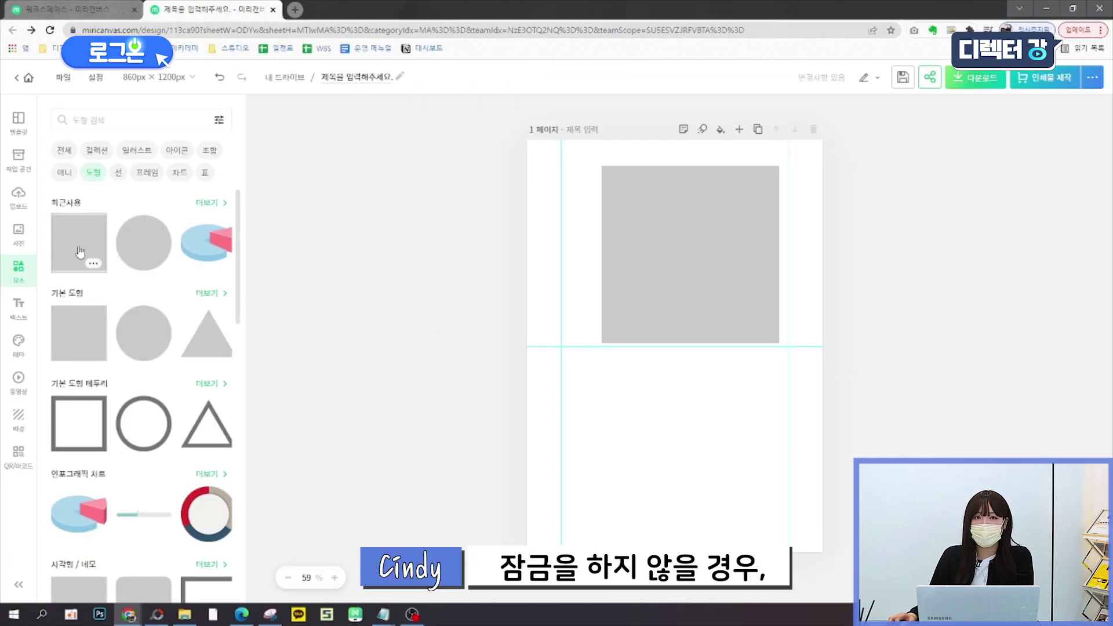
pyautogui.moveTo(92, 247); pyautogui.dragTo(649, 437)
pyautogui.click(20, 236)
pyautogui.moveTo(79, 237); pyautogui.dragTo(518, 392)
pyautogui.moveTo(518, 391); pyautogui.dragTo(608, 406)
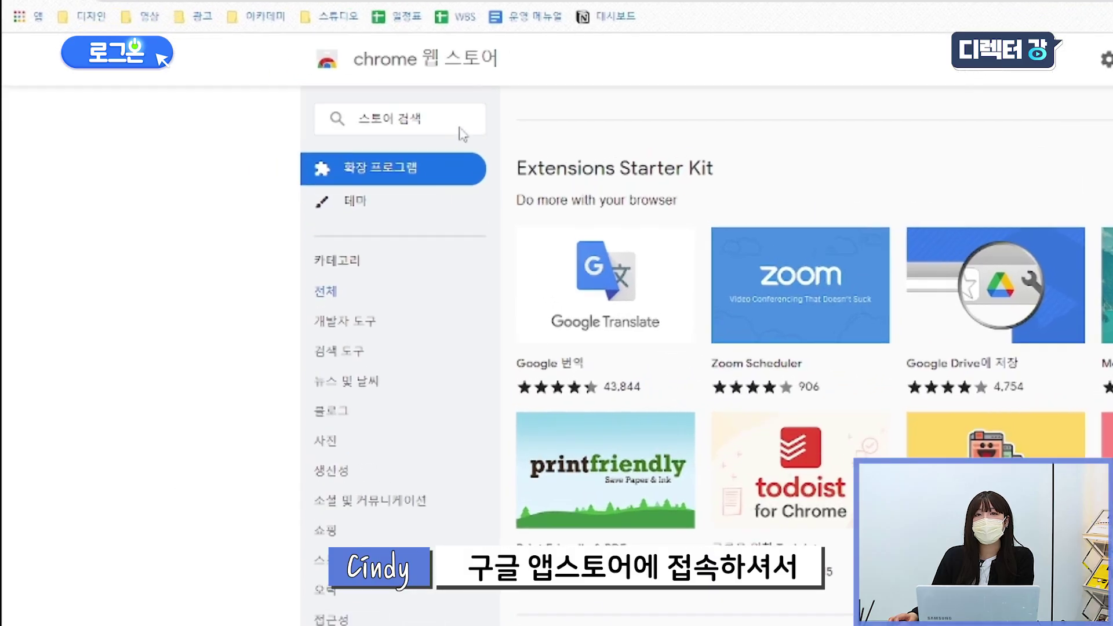
# Step: Search the Chrome Web Store for fatkun and add the Fatkun batch image download extension to Chrome
pyautogui.click(460, 129)
pyautogui.write('fatku')
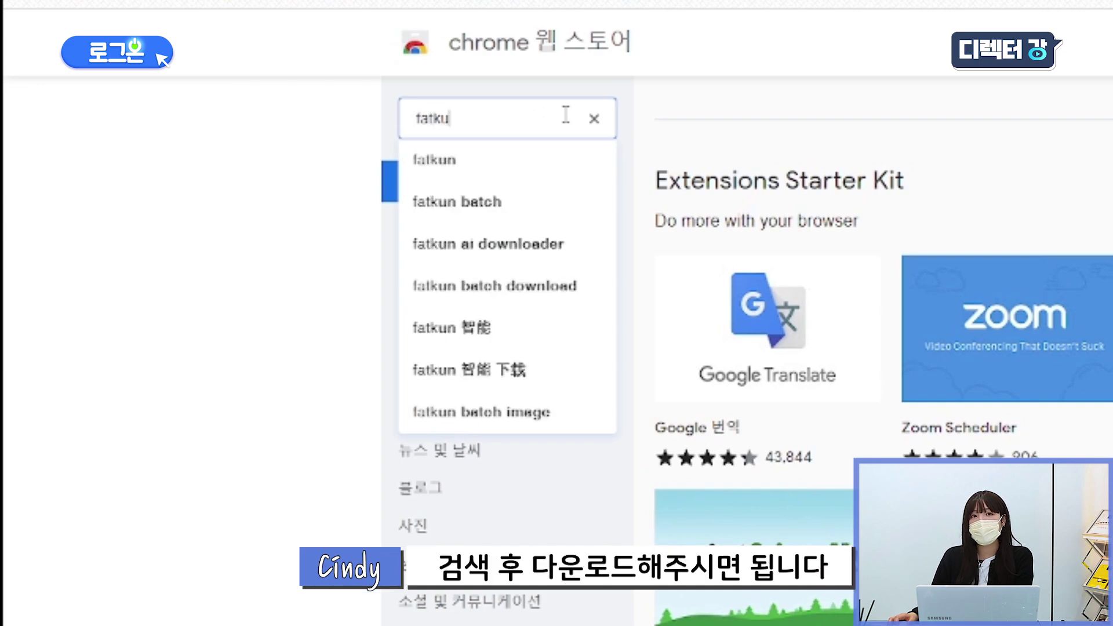
pyautogui.click(574, 180)
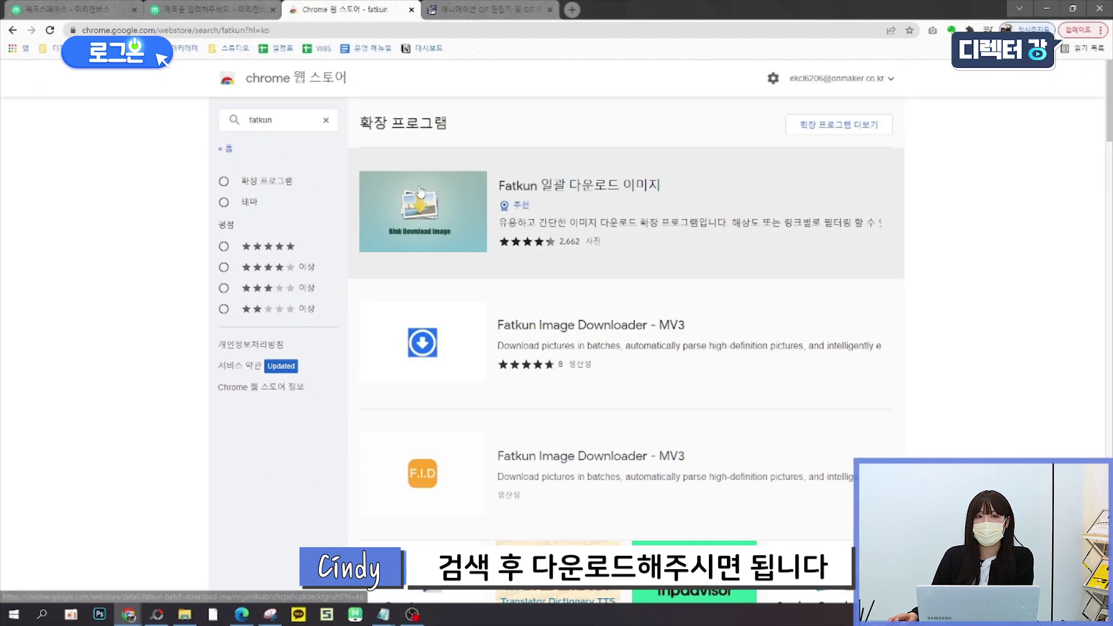
pyautogui.click(602, 213)
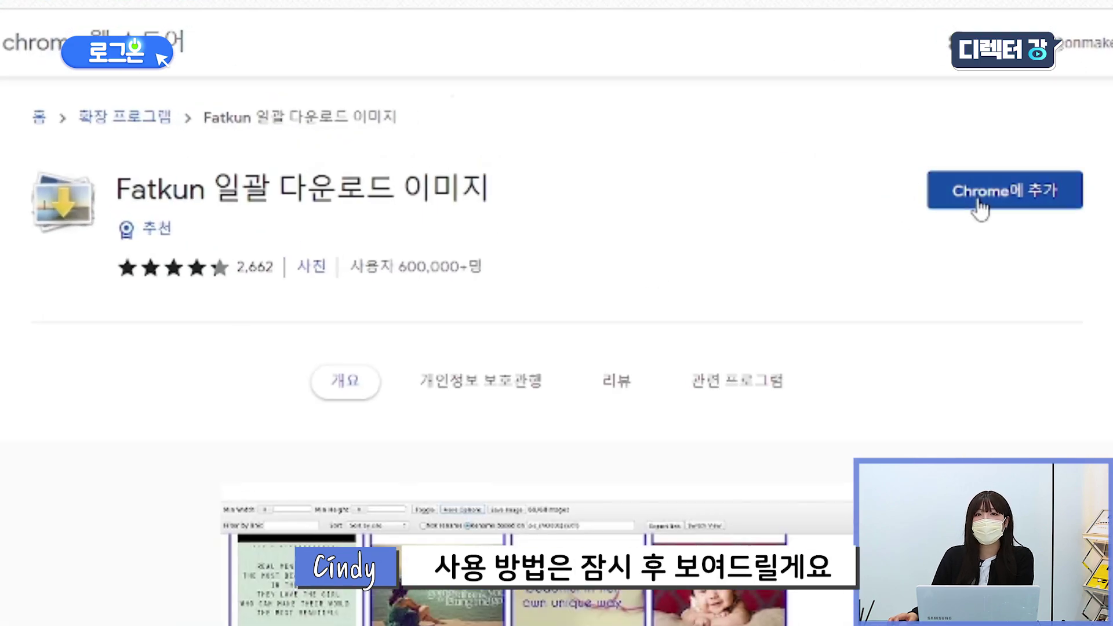
pyautogui.click(791, 167)
pyautogui.click(587, 151)
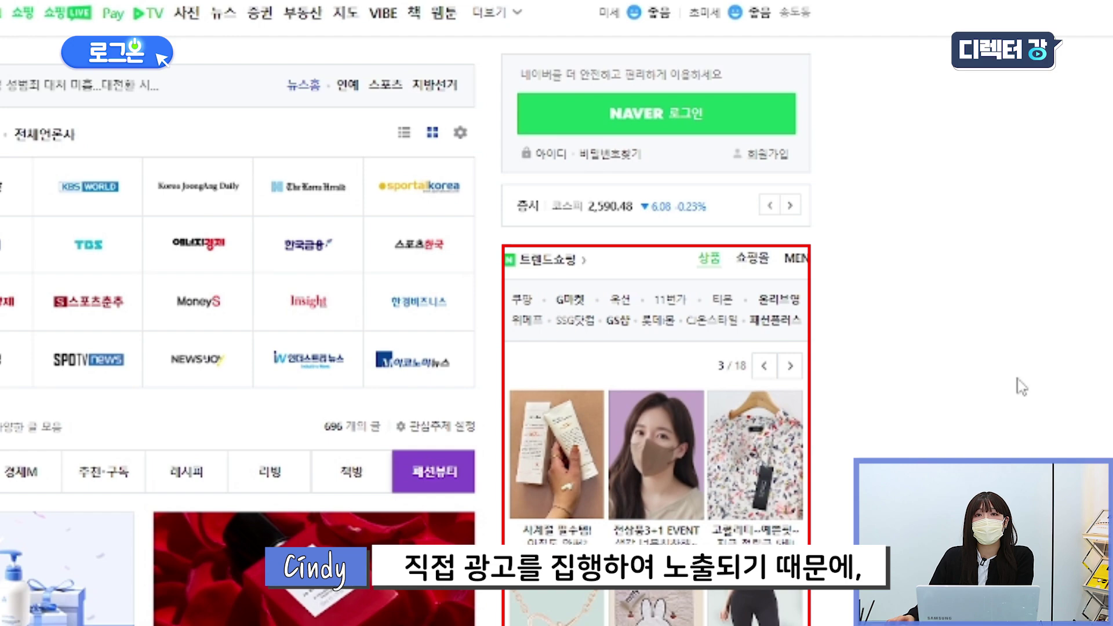
# Step: Page through the product ads in Naver's trend shopping section for design references
pyautogui.scroll(-5, 997, 359)
pyautogui.click(791, 72)
pyautogui.click(790, 72)
pyautogui.click(790, 72)
pyautogui.click(791, 72)
pyautogui.click(790, 72)
pyautogui.click(790, 72)
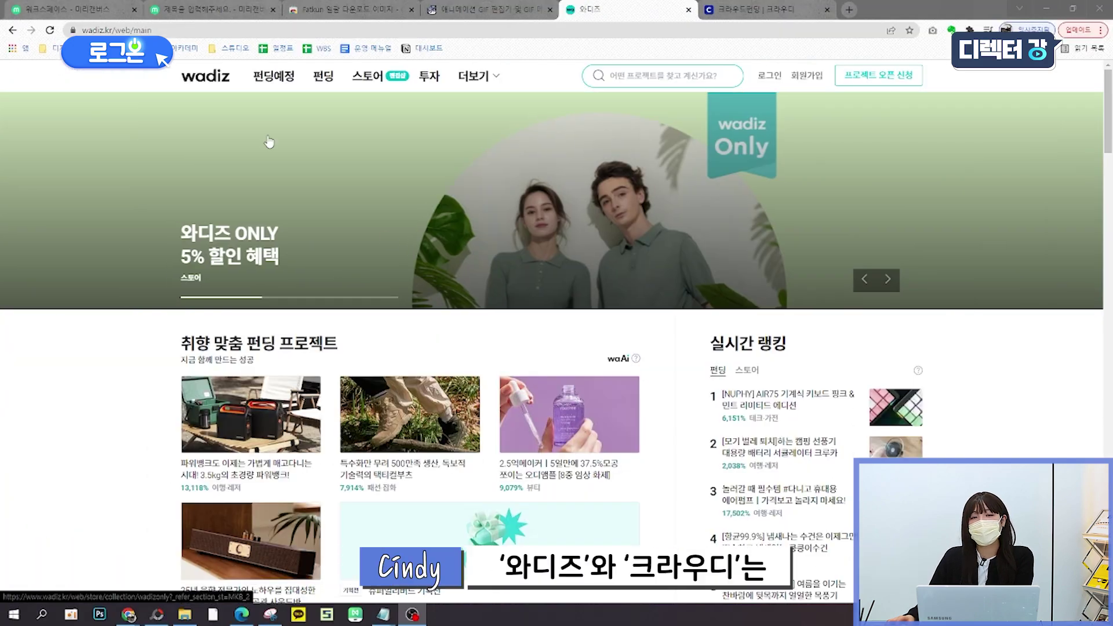
# Step: Open Wadiz's funding projects, sort them by funding amount (펀딩액순) and browse the listings
pyautogui.click(323, 76)
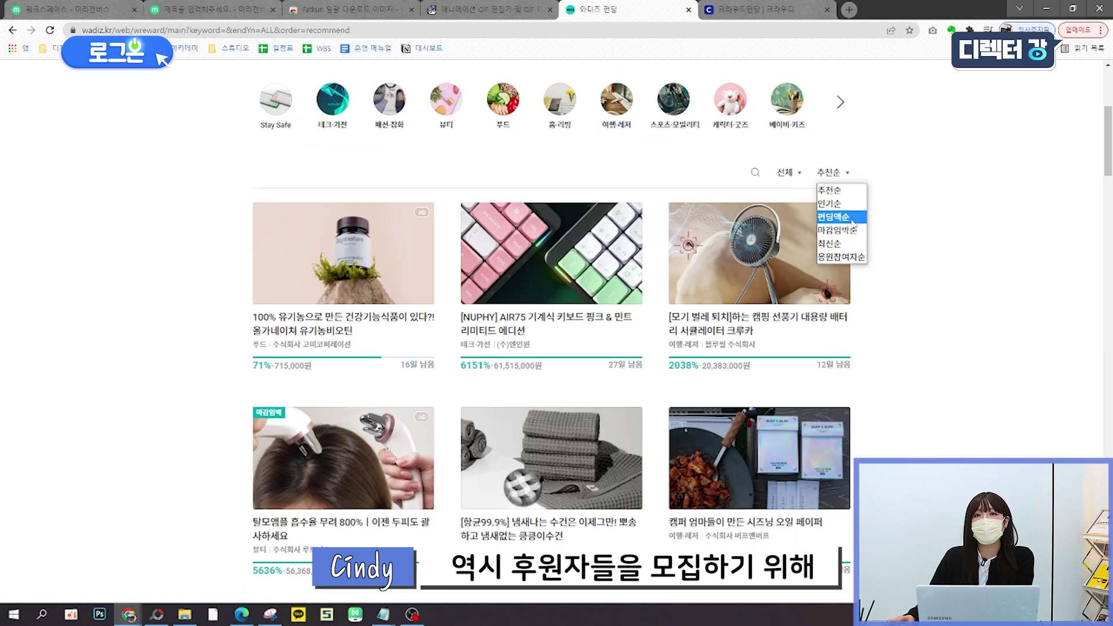
pyautogui.click(834, 214)
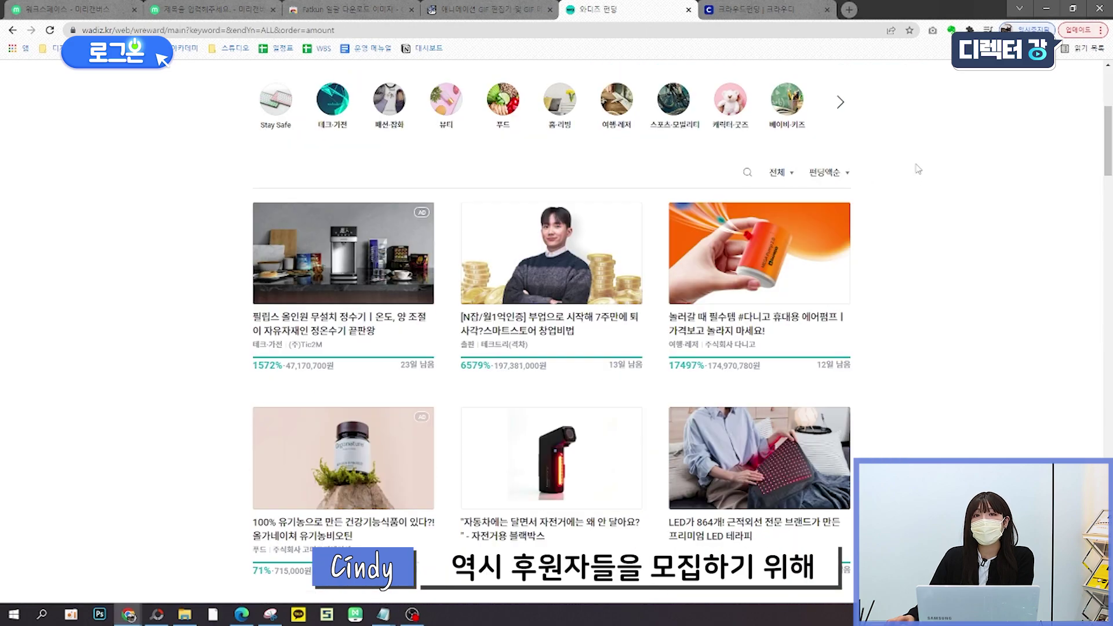
pyautogui.scroll(-15, 917, 169)
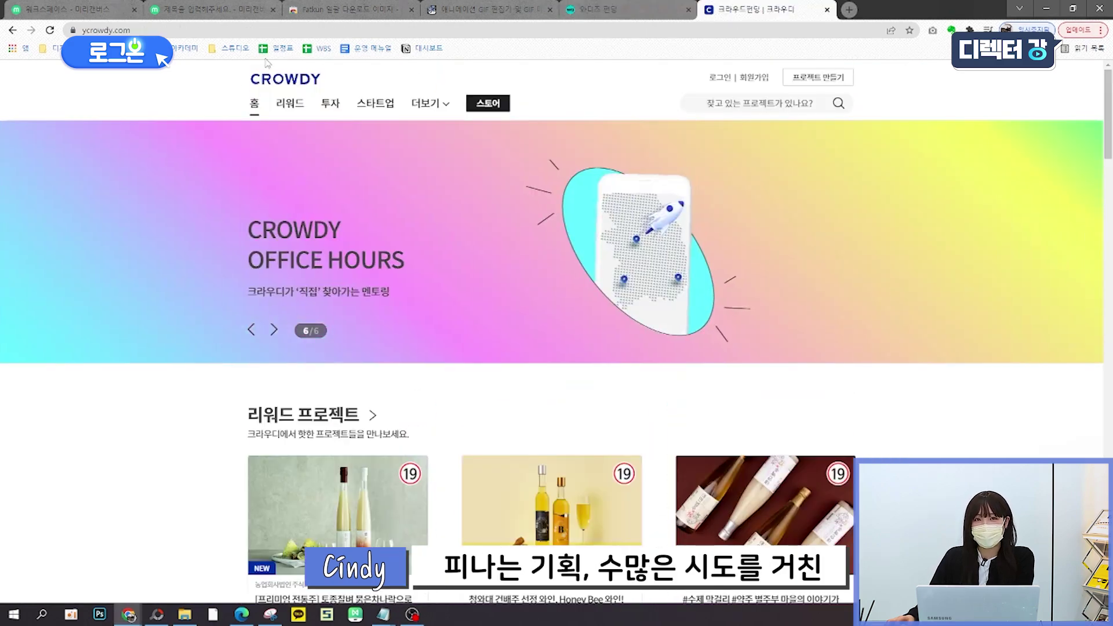
# Step: Open Crowdy's reward projects and browse the listed campaign designs
pyautogui.click(289, 103)
pyautogui.scroll(-6, 855, 298)
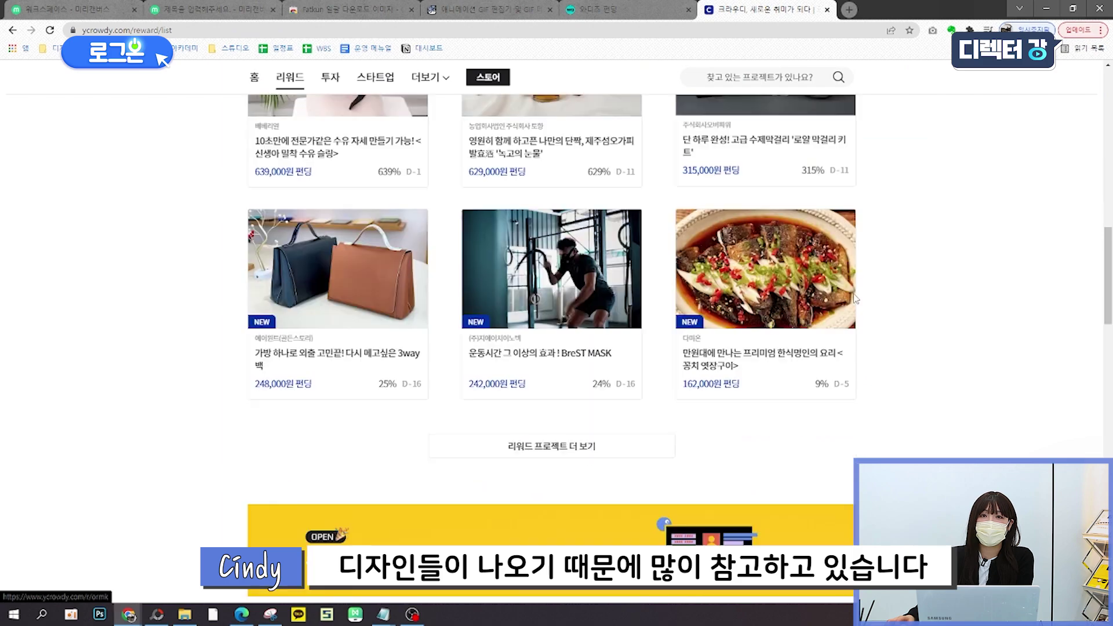
pyautogui.scroll(-15, 855, 298)
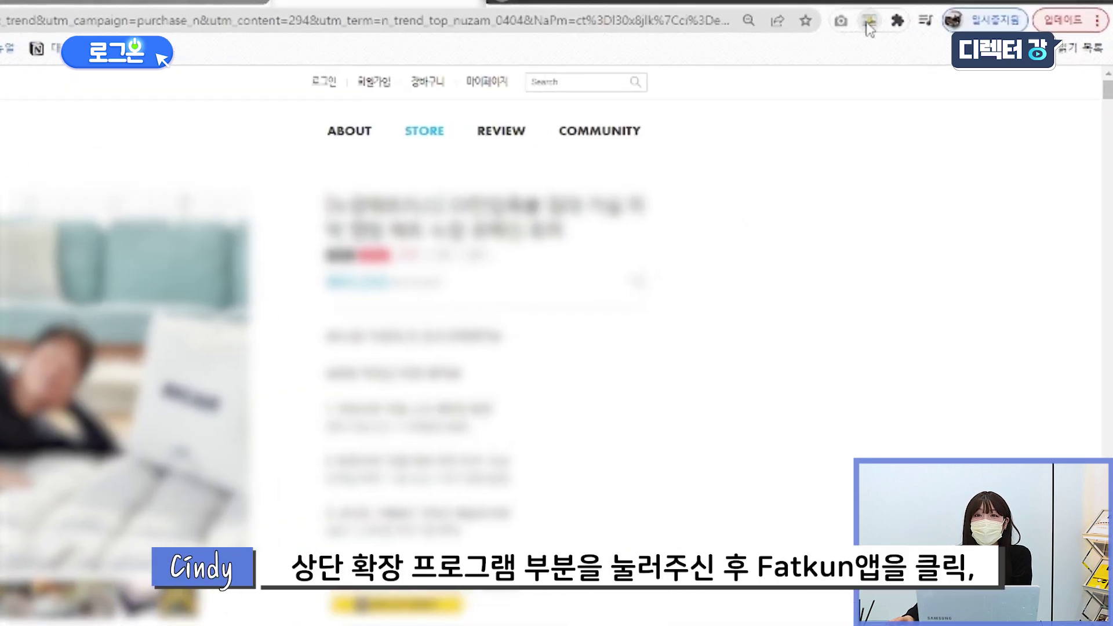
# Step: Collect the product page's images with Fatkun for the current tab and download the 1000x1944 banner with the pink header
pyautogui.click(950, 30)
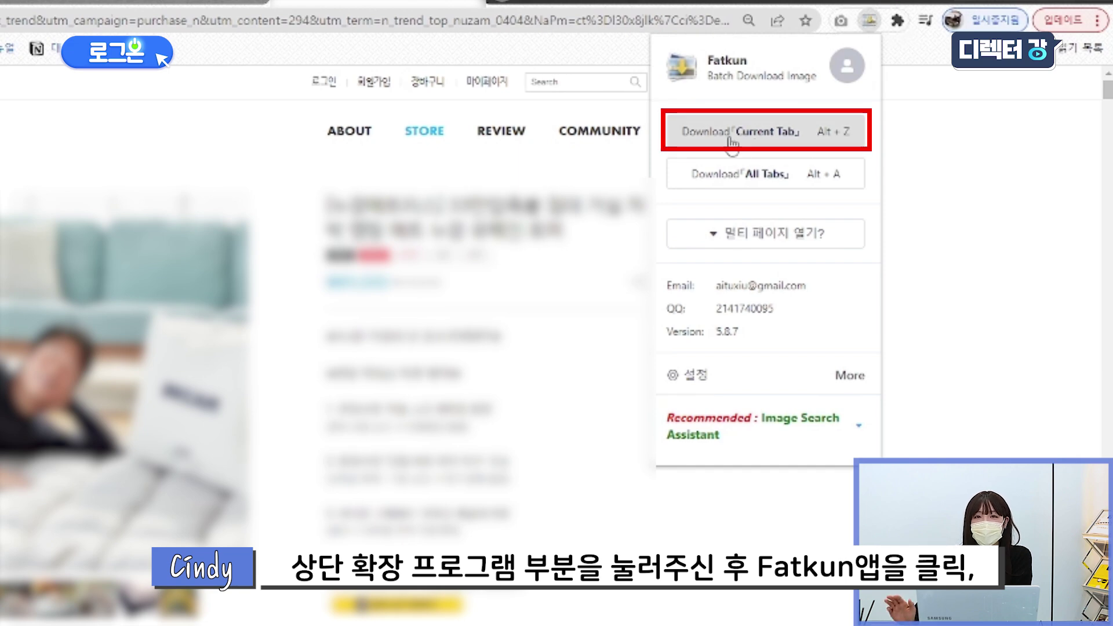
pyautogui.click(806, 139)
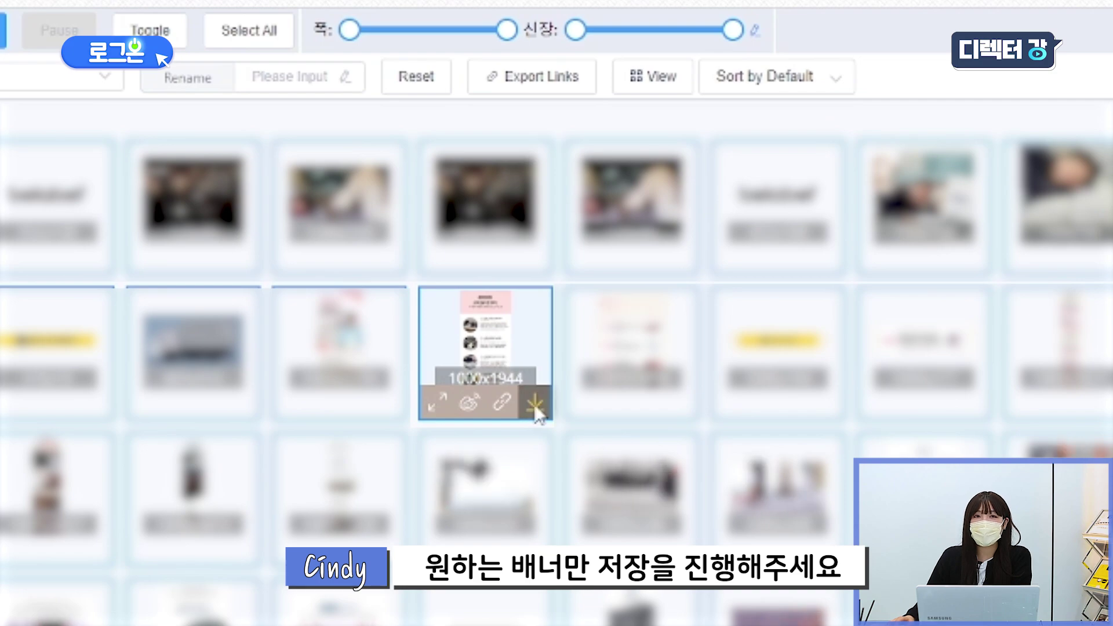
pyautogui.click(467, 262)
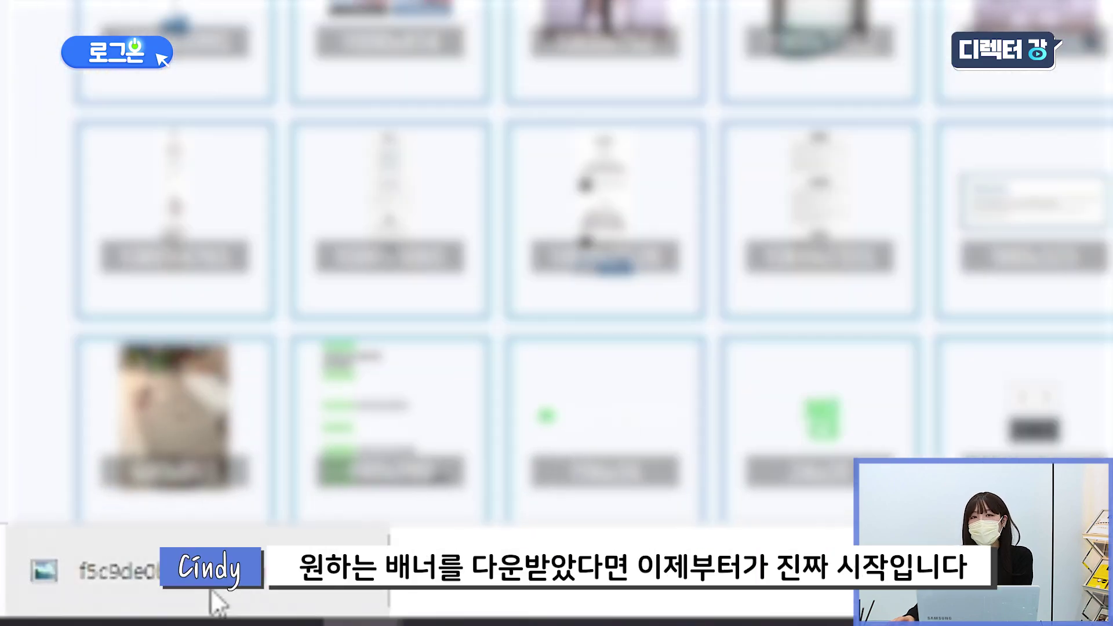
pyautogui.rightClick(77, 591)
pyautogui.click(106, 527)
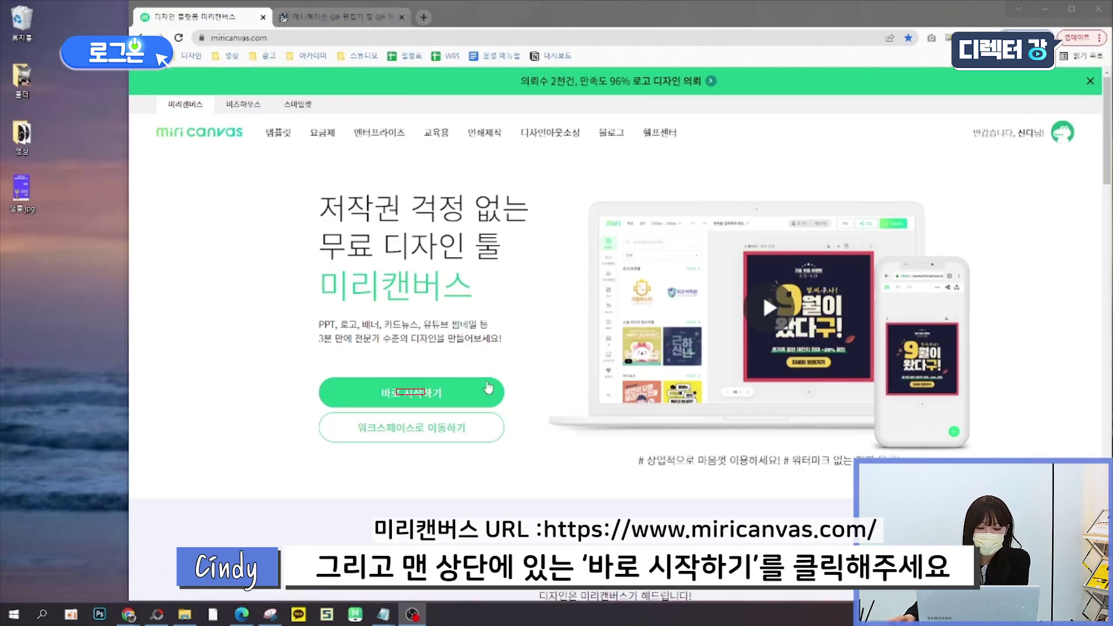
# Step: Start a new design in MiriCanvas, skipping the survey, with a custom canvas size of 860 × 1500 px
pyautogui.click(421, 402)
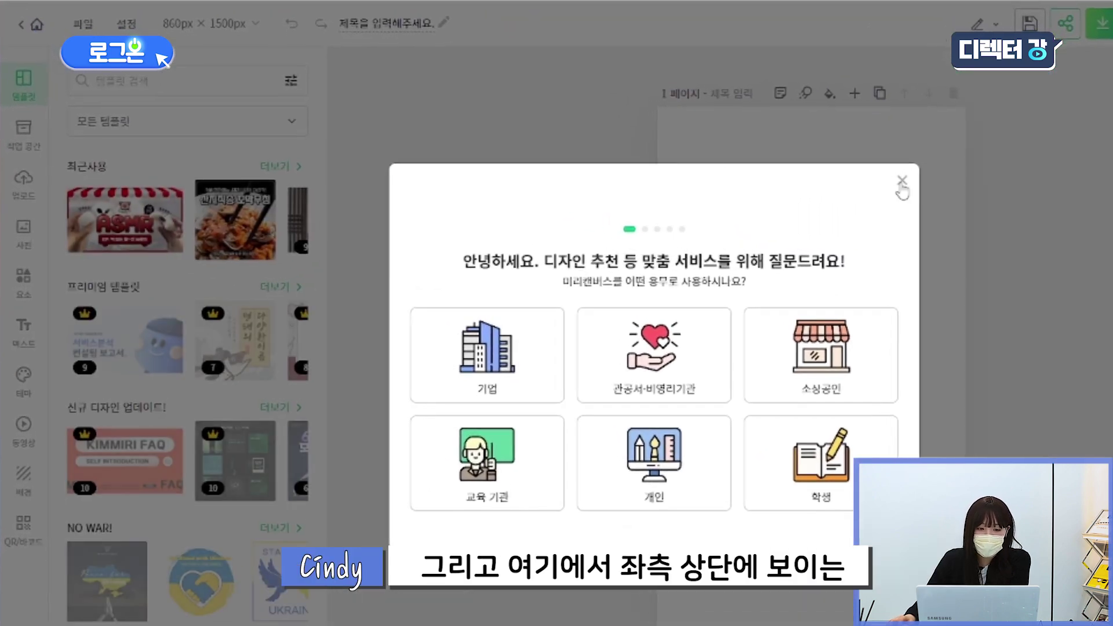
pyautogui.click(822, 207)
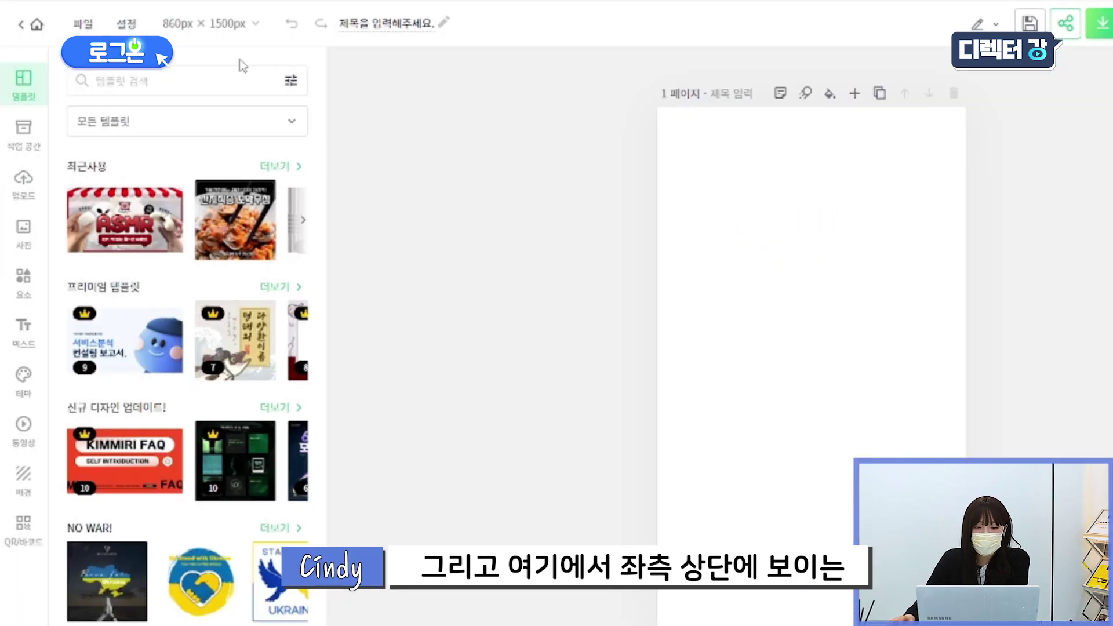
pyautogui.click(206, 24)
pyautogui.click(313, 126)
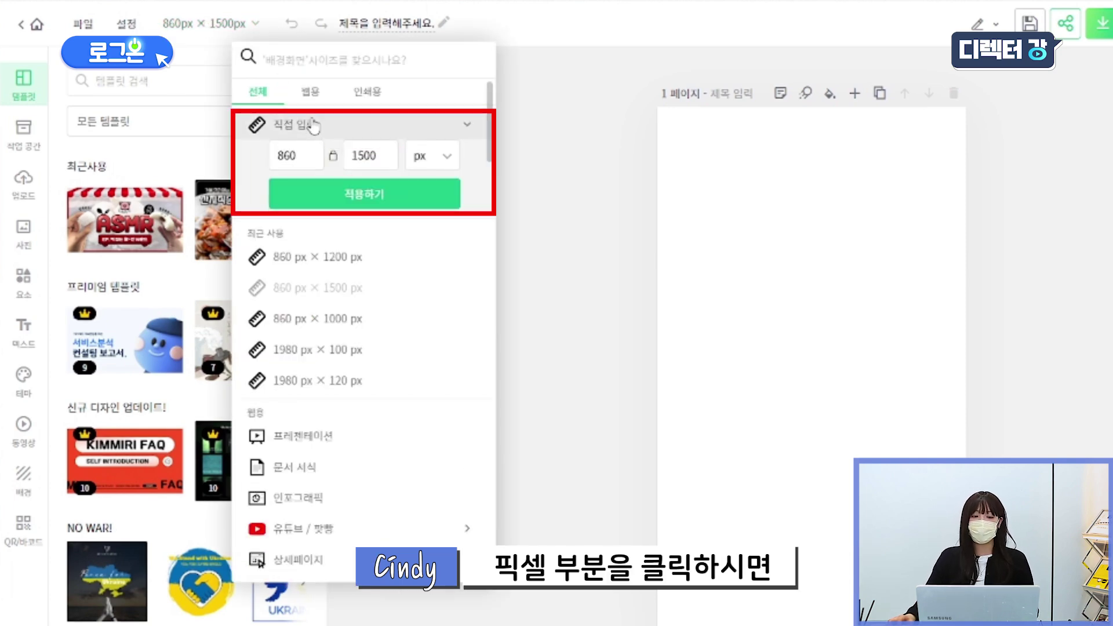
pyautogui.doubleClick(295, 155)
pyautogui.write('860')
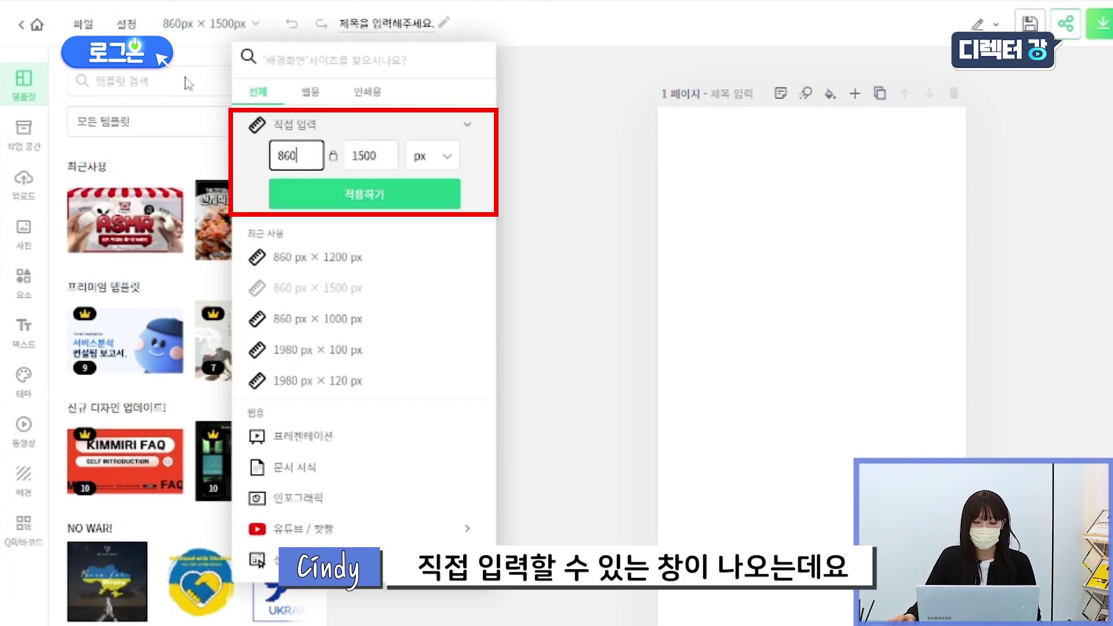
pyautogui.press('Tab')
pyautogui.press('BackSpace')
pyautogui.write('1500')
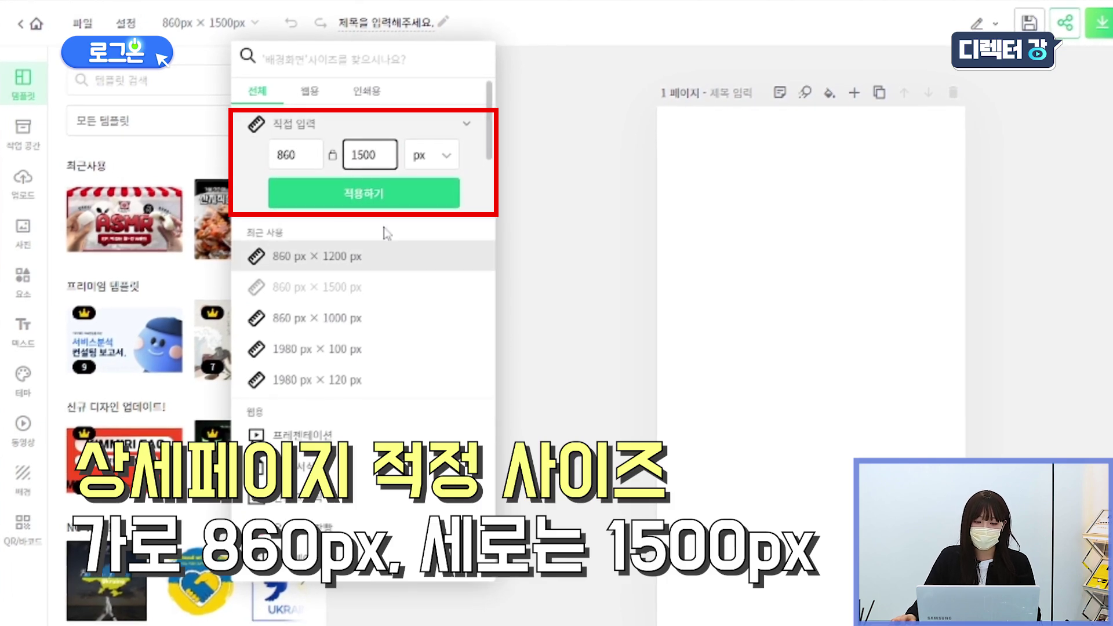
pyautogui.click(373, 197)
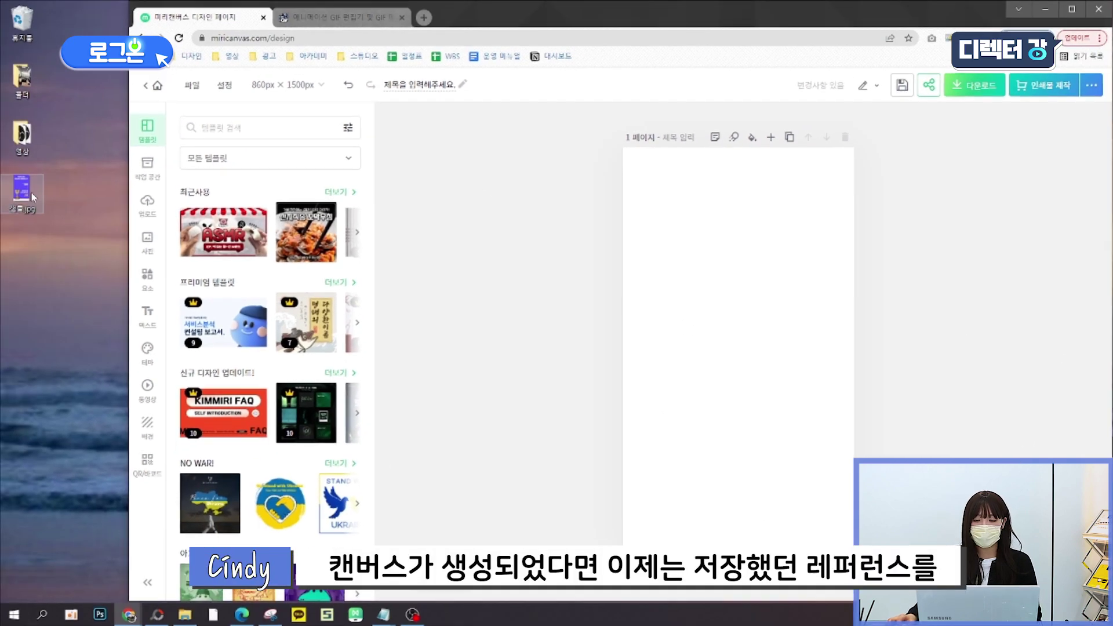
# Step: Place the sample image from the desktop at the page's upper-left corner and enlarge it to the full page width
pyautogui.moveTo(22, 188); pyautogui.dragTo(710, 266)
pyautogui.moveTo(786, 354); pyautogui.dragTo(690, 190)
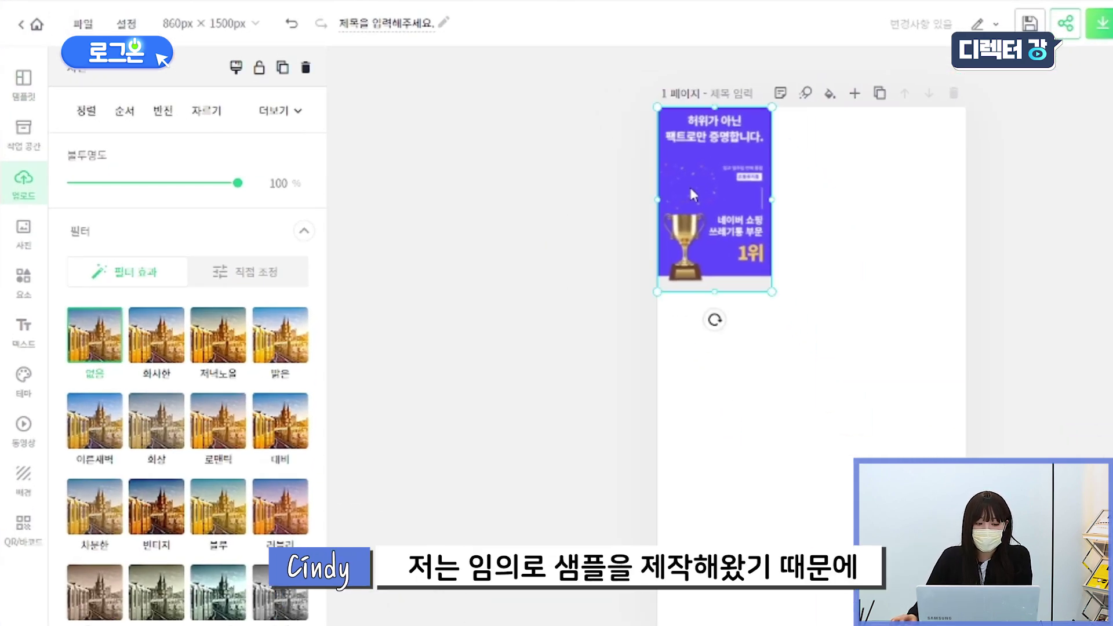
pyautogui.moveTo(771, 291); pyautogui.dragTo(967, 609)
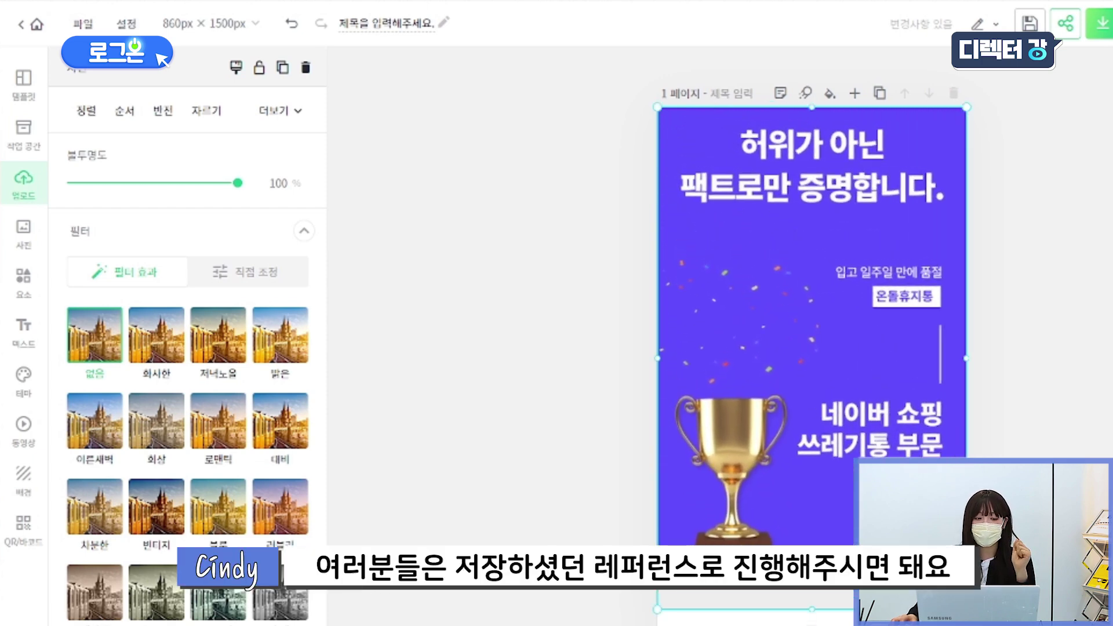
pyautogui.click(1049, 258)
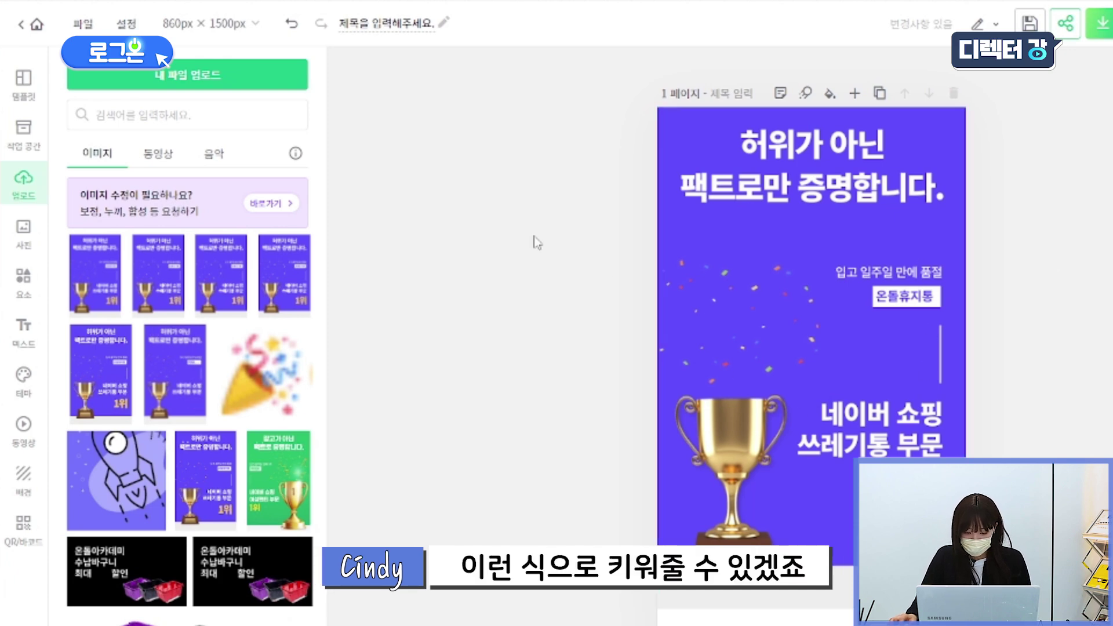
# Step: Set the sample image's opacity to 40% and lock it in place
pyautogui.click(868, 203)
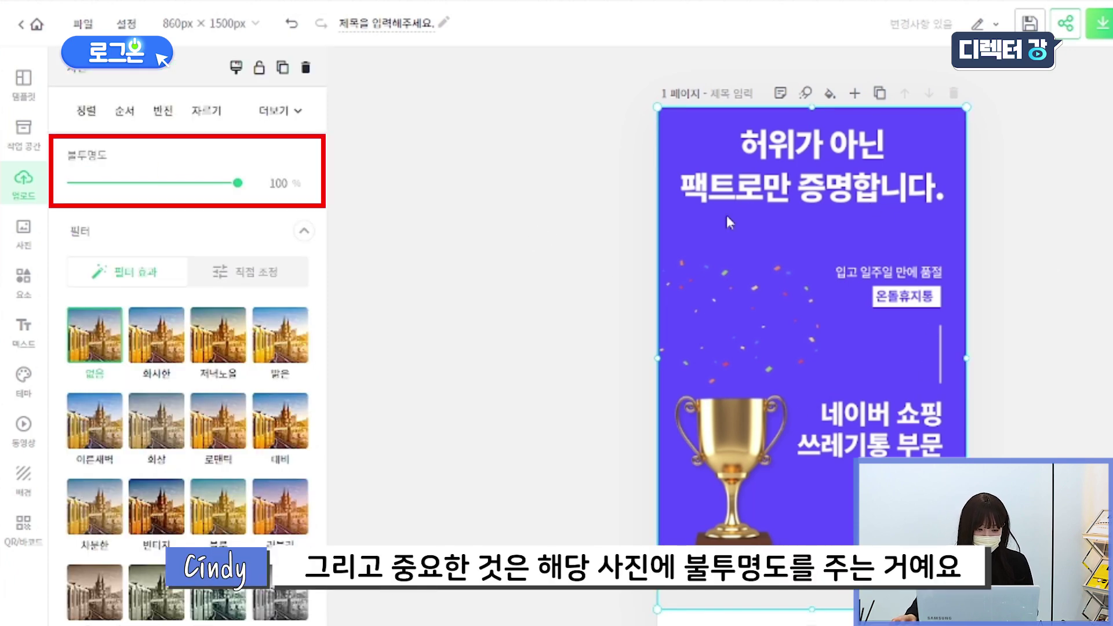
pyautogui.moveTo(235, 184); pyautogui.dragTo(151, 187)
pyautogui.moveTo(286, 185); pyautogui.dragTo(229, 183)
pyautogui.write('40')
pyautogui.press('Return')
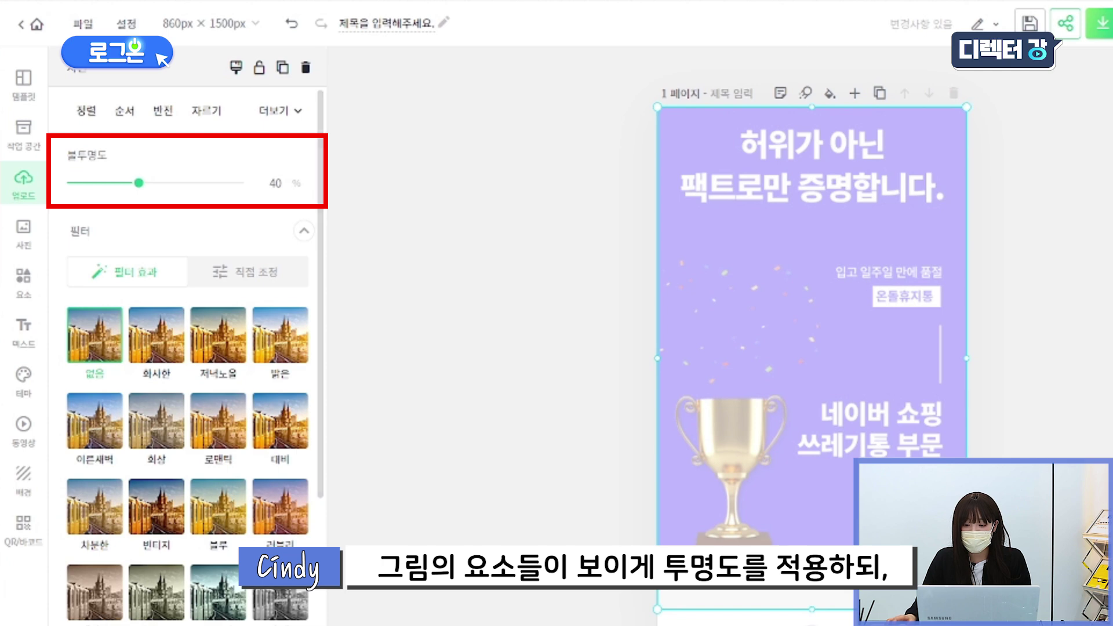
pyautogui.click(493, 325)
pyautogui.click(826, 289)
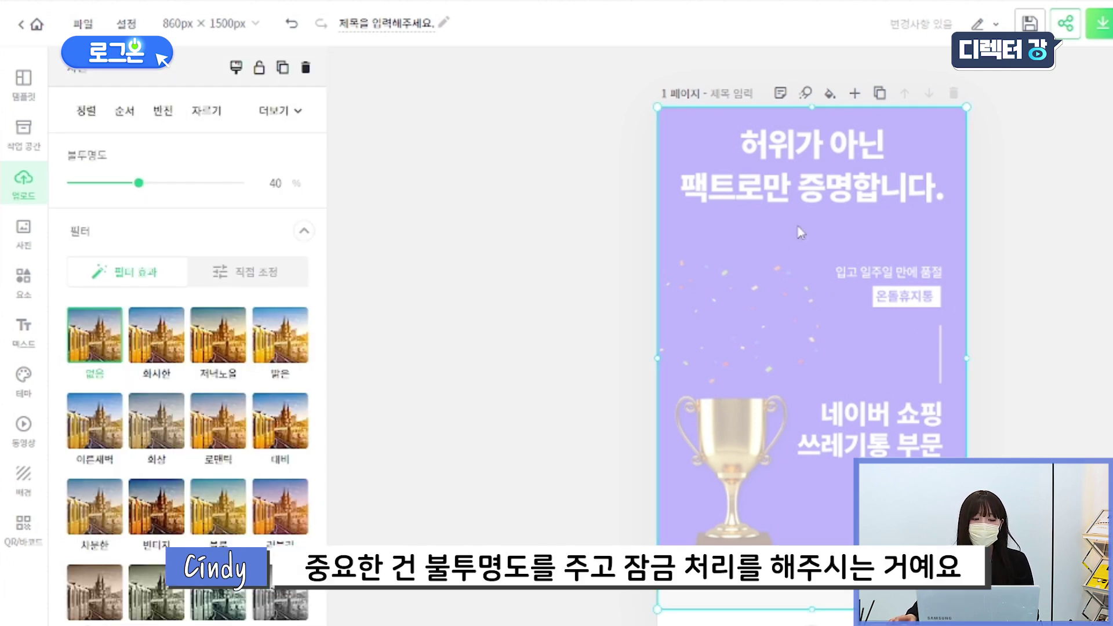
pyautogui.click(260, 68)
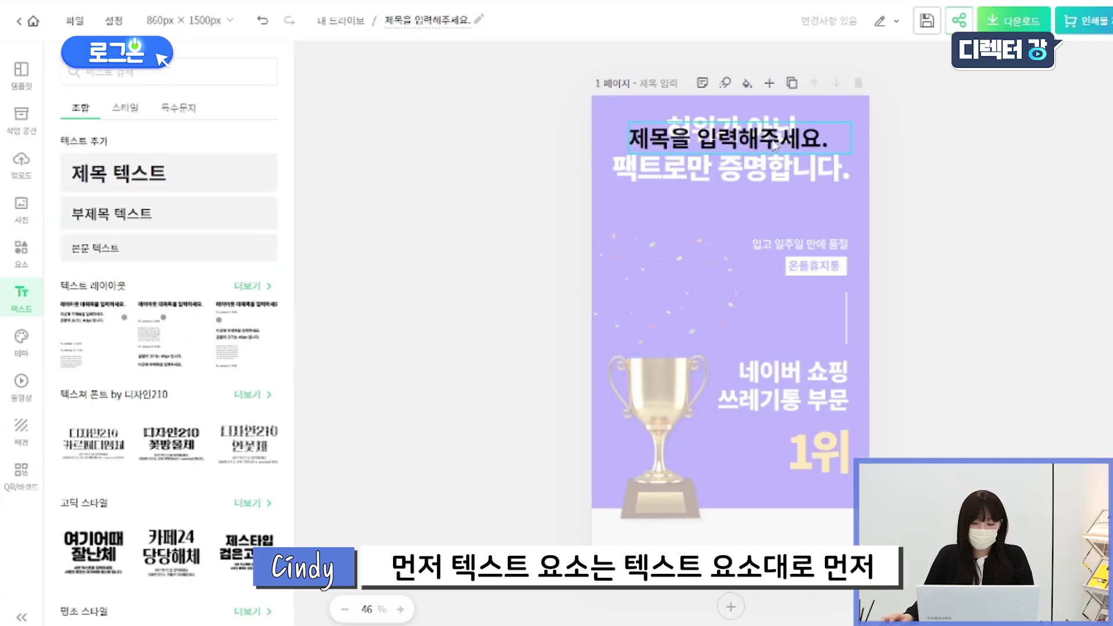
# Step: Break the title placeholder into two lines and fit it over the sample's main heading at a text size of about 71.7
pyautogui.moveTo(776, 146); pyautogui.dragTo(780, 135)
pyautogui.doubleClick(745, 131)
pyautogui.click(743, 130)
pyautogui.press('Return')
pyautogui.click(748, 214)
pyautogui.click(759, 152)
pyautogui.moveTo(802, 172); pyautogui.dragTo(911, 230)
pyautogui.moveTo(823, 177); pyautogui.dragTo(777, 159)
pyautogui.moveTo(865, 212); pyautogui.dragTo(788, 171)
pyautogui.moveTo(759, 133); pyautogui.dragTo(764, 151)
pyautogui.click(767, 204)
pyautogui.click(773, 172)
pyautogui.moveTo(795, 189); pyautogui.dragTo(800, 194)
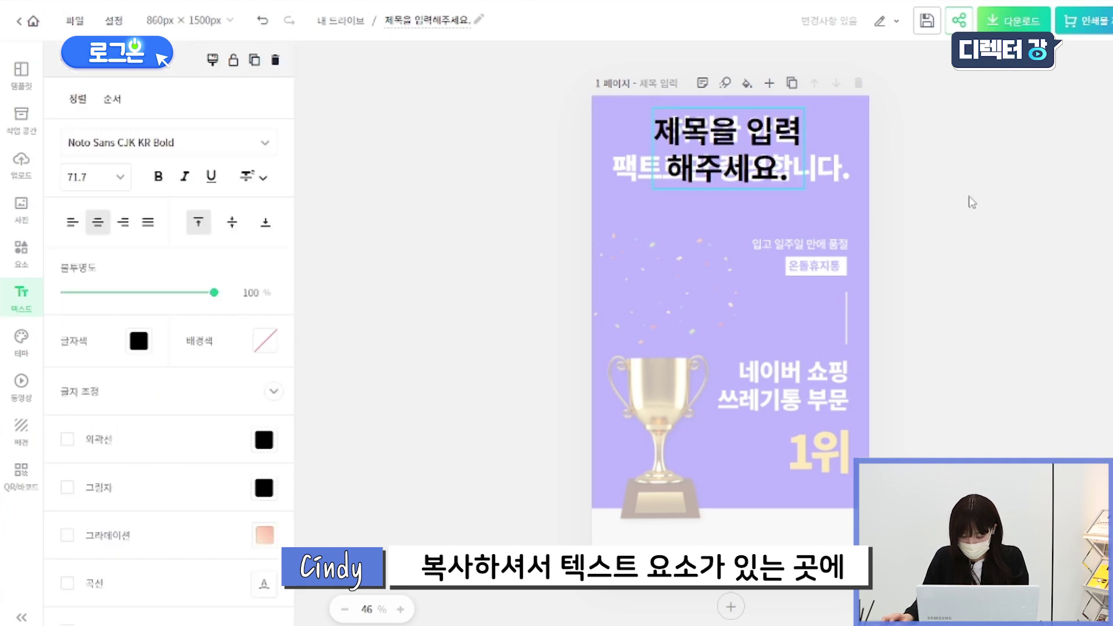
# Step: Add a subtitle text shortened to "부제목을 입력해주" and fit it over the small line above the white label at about size 27.7
pyautogui.click(179, 215)
pyautogui.moveTo(736, 339); pyautogui.dragTo(863, 246)
pyautogui.doubleClick(771, 244)
pyautogui.press('BackSpace')
pyautogui.click(953, 247)
pyautogui.click(766, 247)
pyautogui.moveTo(765, 246); pyautogui.dragTo(784, 244)
pyautogui.moveTo(710, 253); pyautogui.dragTo(756, 253)
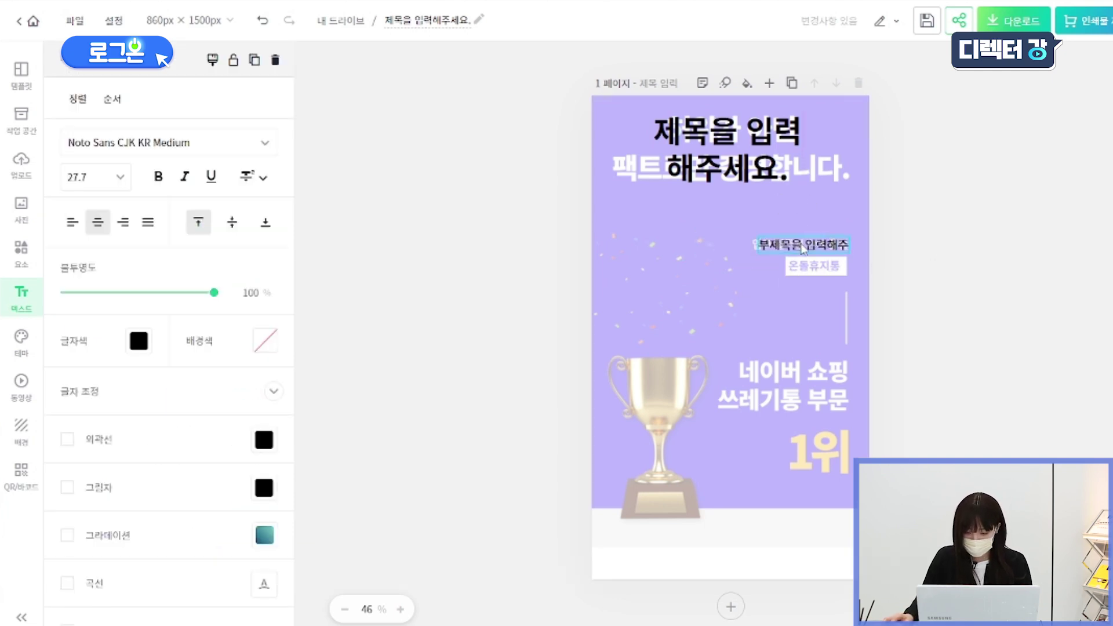
pyautogui.click(926, 280)
# Step: Duplicate the subtitle onto the white label box and shorten the copy to "입력해주" to fit it
pyautogui.click(809, 254)
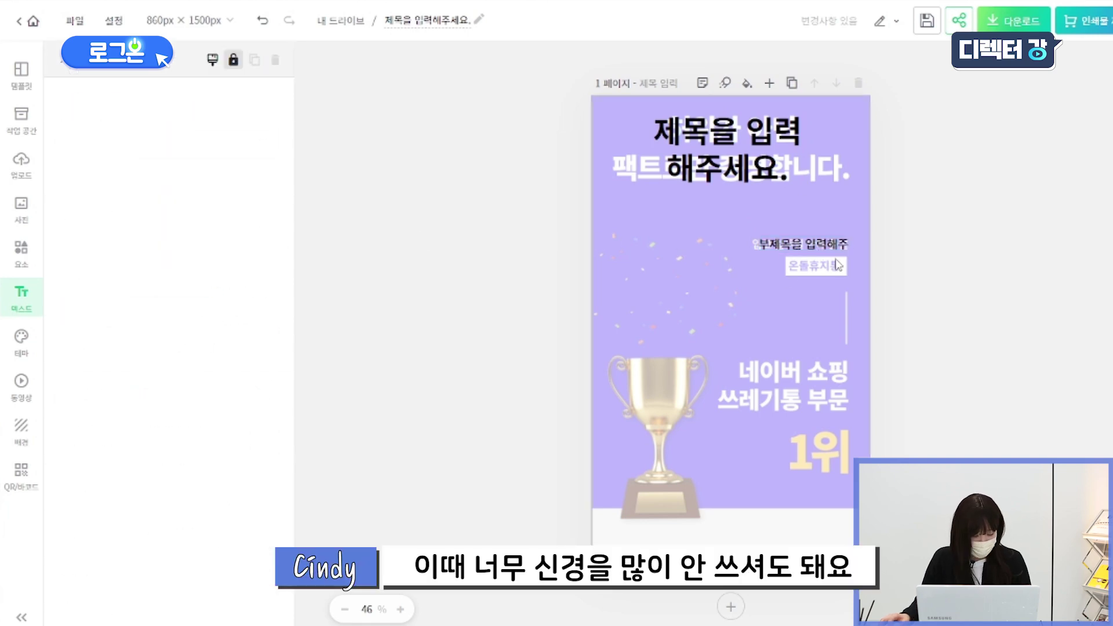
pyautogui.moveTo(807, 252); pyautogui.dragTo(802, 272)
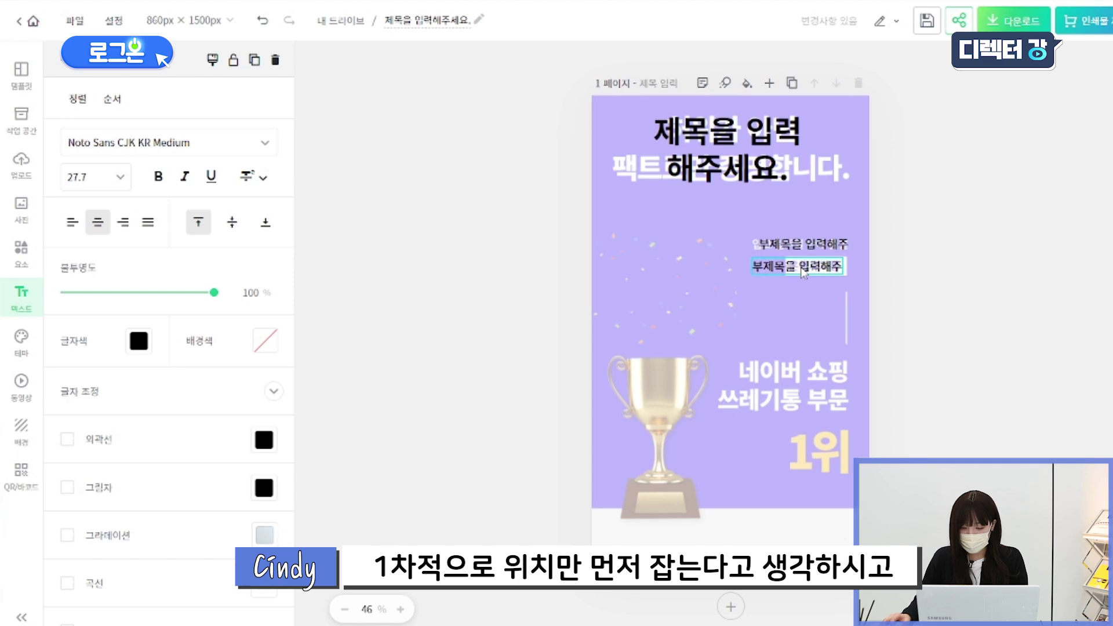
pyautogui.doubleClick(800, 267)
pyautogui.press('BackSpace')
pyautogui.click(971, 296)
pyautogui.click(818, 267)
pyautogui.moveTo(843, 267); pyautogui.dragTo(810, 274)
pyautogui.click(943, 280)
# Step: Copy the title over the text beside the trophy, scale it to about 57.4, right-align it and delete its final period
pyautogui.click(740, 140)
pyautogui.hotkey('ctrl', 'c')
pyautogui.hotkey('ctrl', 'v')
pyautogui.moveTo(742, 141); pyautogui.dragTo(781, 378)
pyautogui.moveTo(695, 430); pyautogui.dragTo(728, 414)
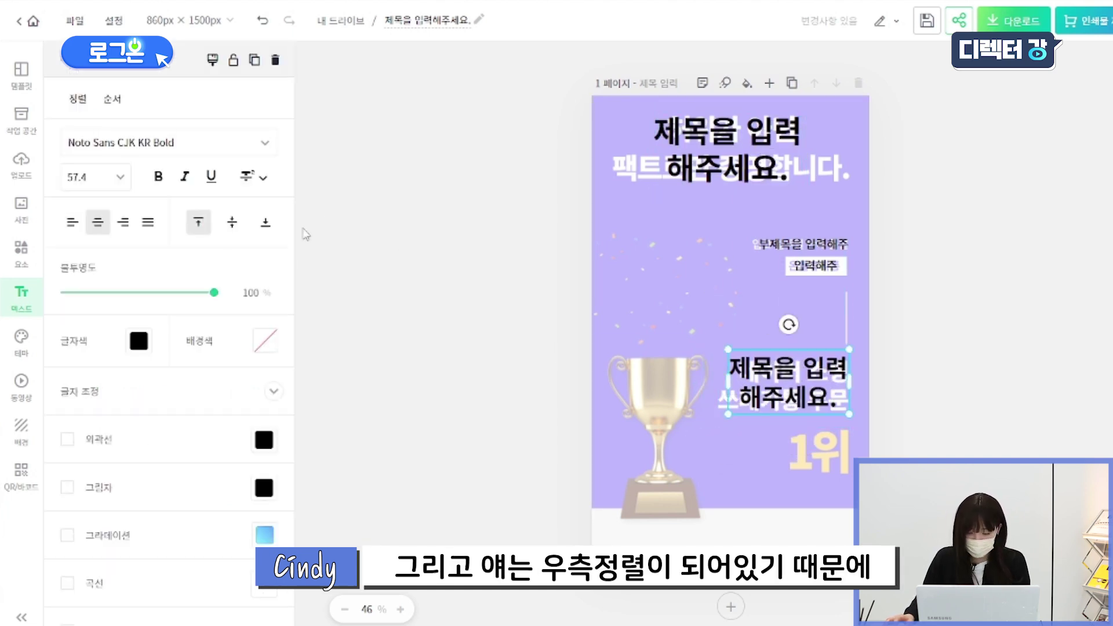
pyautogui.click(123, 222)
pyautogui.doubleClick(814, 385)
pyautogui.press('BackSpace')
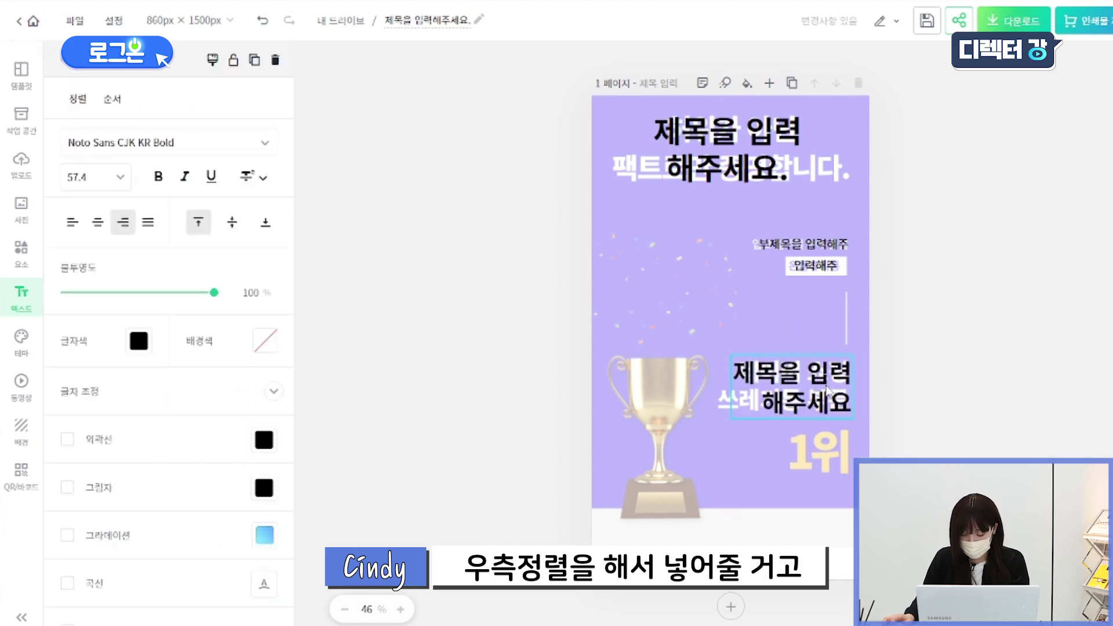
# Step: Copy the heading beside the trophy onto the sample's yellow rank text below it and replace its wording with "1위"
pyautogui.click(931, 397)
pyautogui.click(819, 394)
pyautogui.hotkey('ctrl', 'c')
pyautogui.hotkey('ctrl', 'v')
pyautogui.moveTo(819, 394); pyautogui.dragTo(821, 457)
pyautogui.doubleClick(821, 457)
pyautogui.press('BackSpace')
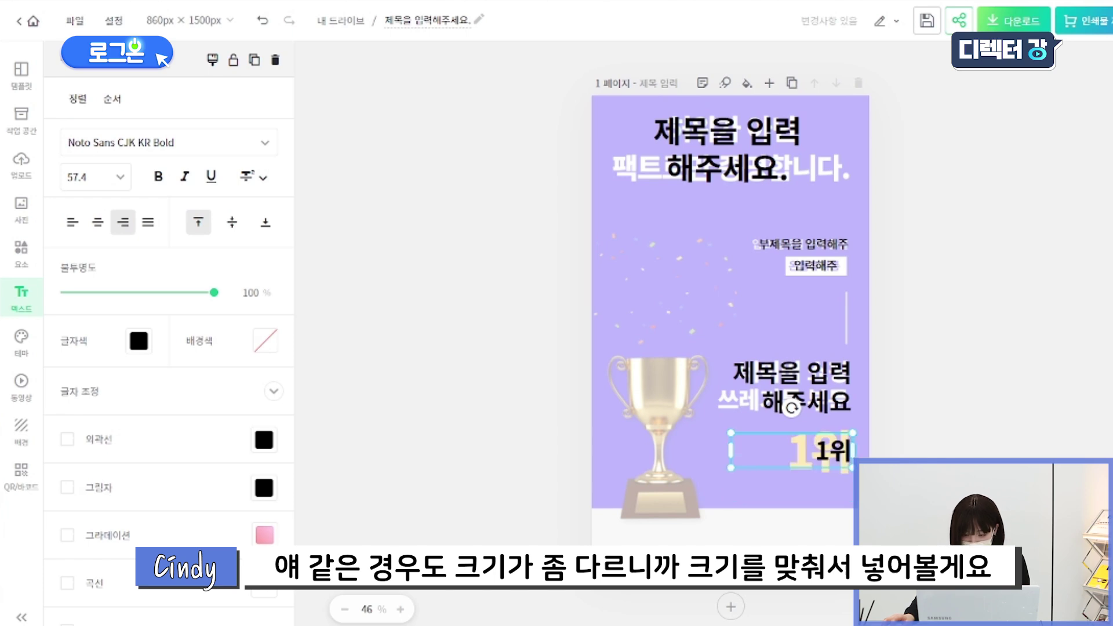
# Step: Enlarge the "1위" text to about size 107.4 and fit it over the sample's yellow rank text
pyautogui.moveTo(730, 468); pyautogui.dragTo(750, 480)
pyautogui.doubleClick(780, 470)
pyautogui.click(840, 485)
pyautogui.click(818, 467)
pyautogui.moveTo(751, 480); pyautogui.dragTo(744, 483)
pyautogui.click(749, 486)
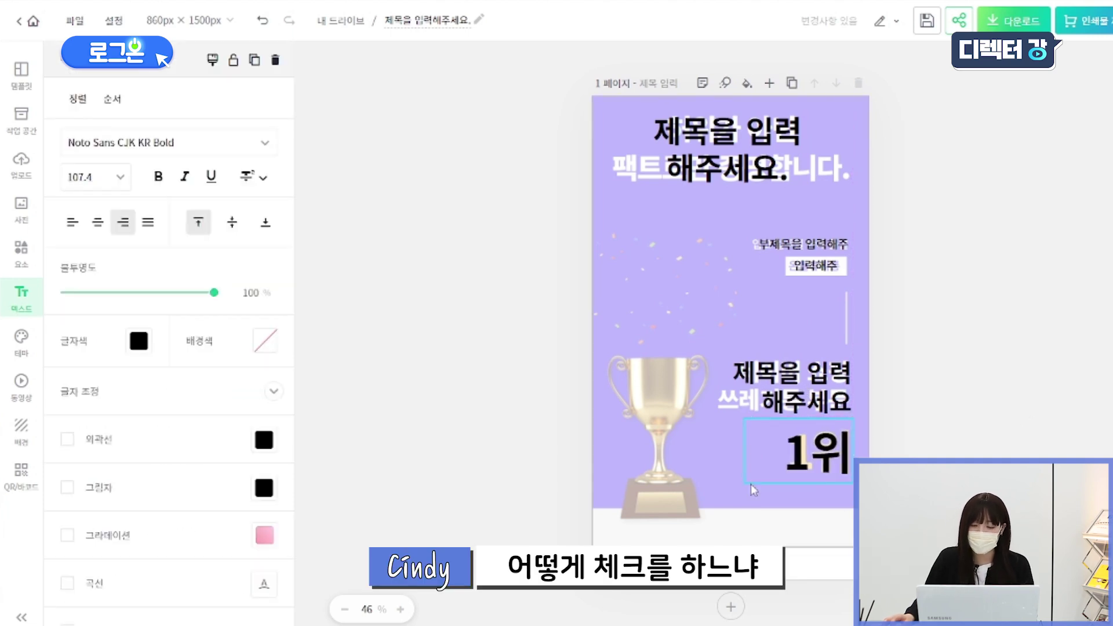
pyautogui.click(892, 452)
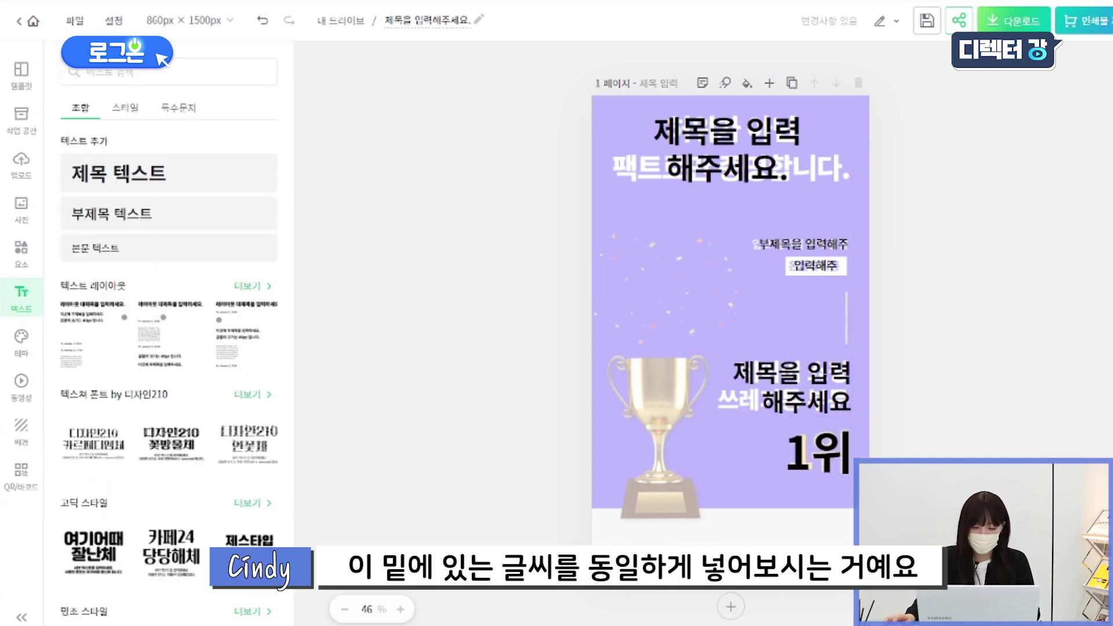
# Step: Replace the main heading with "허위가 아닌 팩트로만 증명합니다." and widen its box so the copy sits on two lines
pyautogui.doubleClick(715, 167)
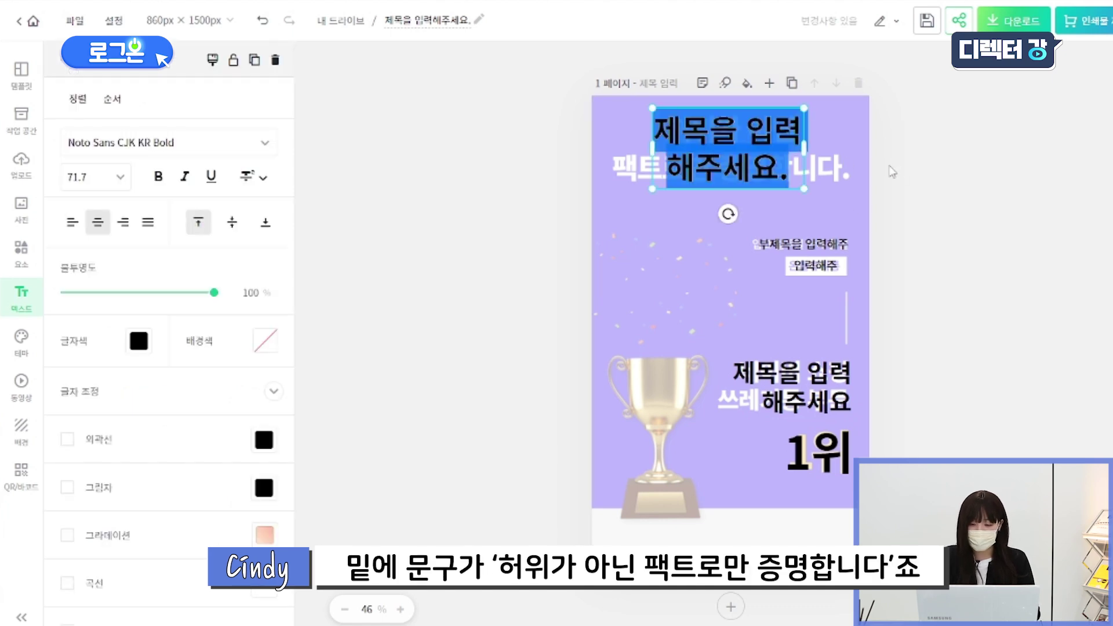
pyautogui.write('허위가 아닌 ㅍ팩트로만 증명합니다.')
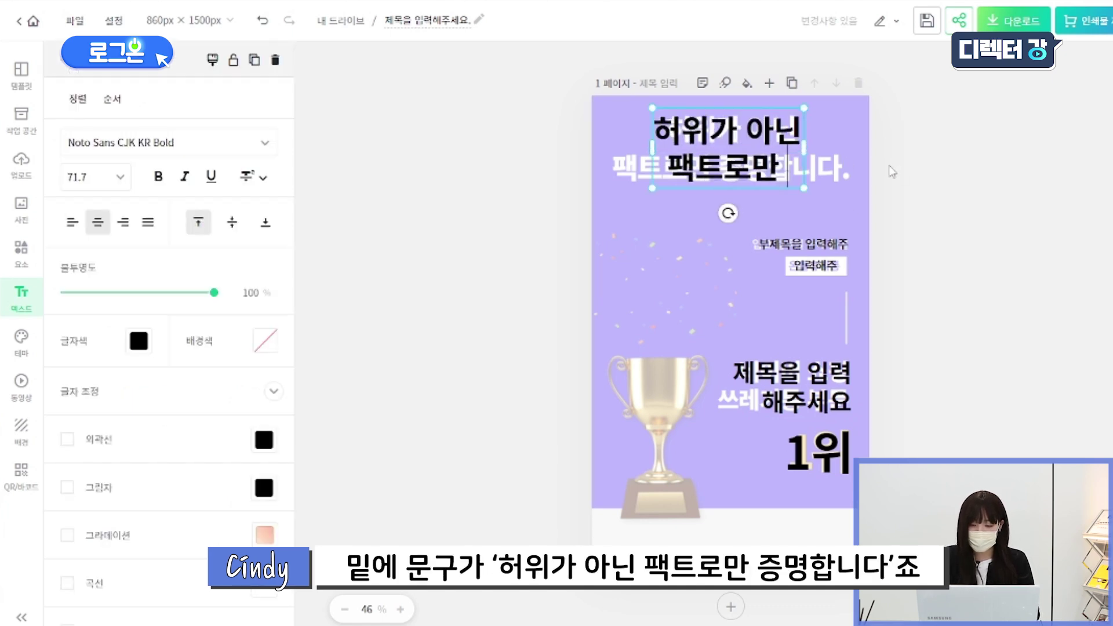
pyautogui.click(893, 172)
pyautogui.click(788, 168)
pyautogui.moveTo(804, 167); pyautogui.dragTo(747, 152)
pyautogui.click(747, 153)
pyautogui.click(367, 425)
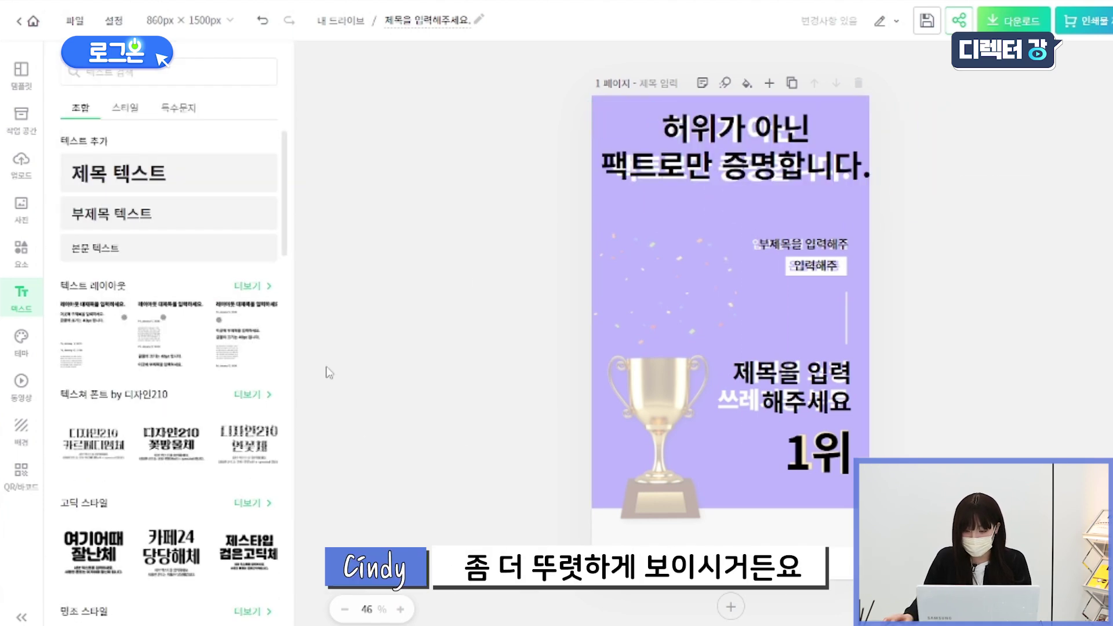
# Step: Try a letter spacing of -11 on the main heading and undo it
pyautogui.click(666, 162)
pyautogui.click(256, 394)
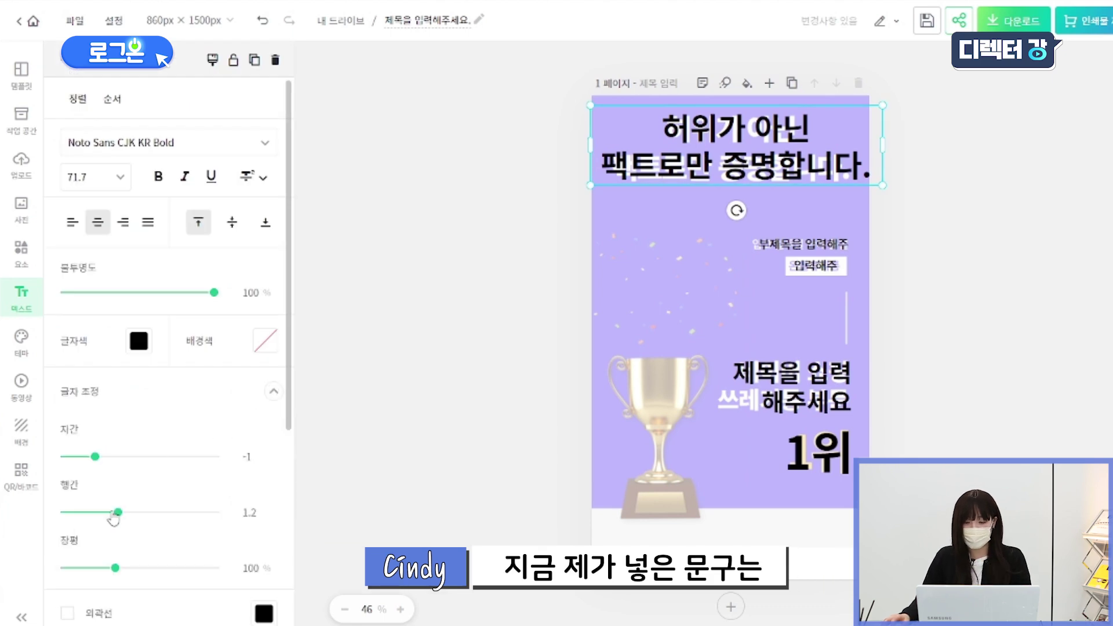
pyautogui.moveTo(95, 457); pyautogui.dragTo(88, 457)
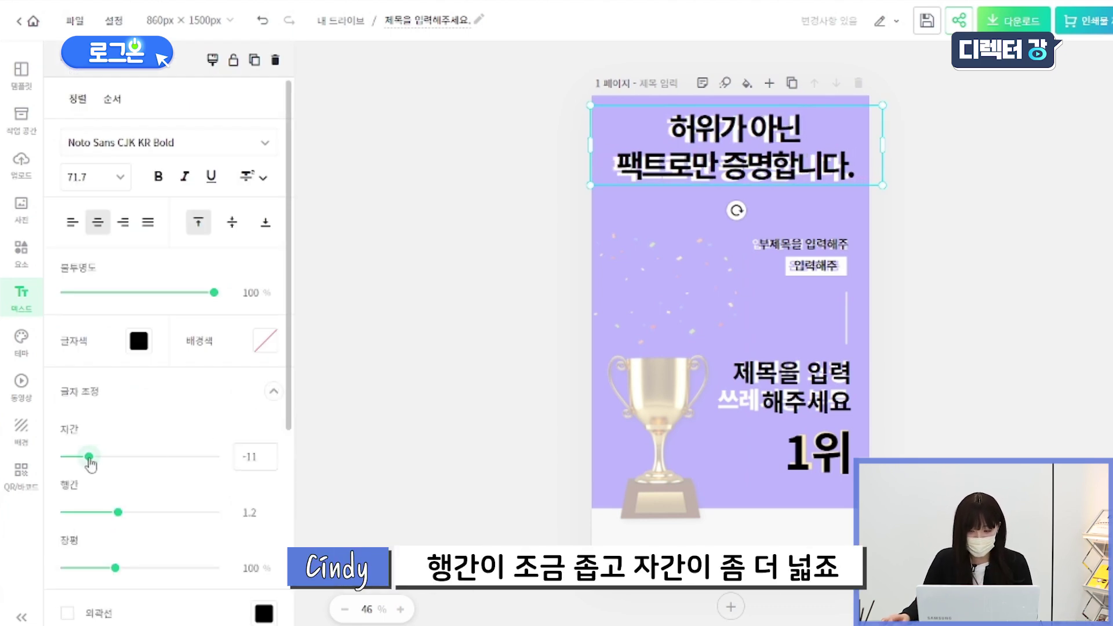
pyautogui.click(1017, 249)
pyautogui.hotkey('ctrl', 'z')
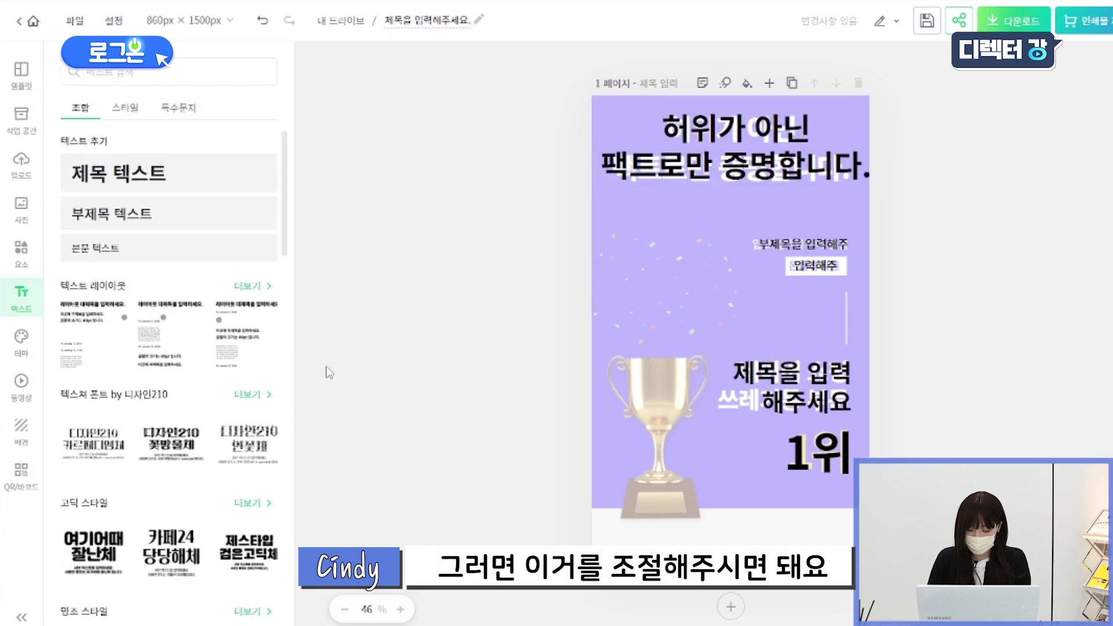
# Step: Tighten the main heading's letter spacing to -10 and shift it to line up with the sample heading underneath
pyautogui.click(256, 396)
pyautogui.moveTo(95, 457); pyautogui.dragTo(89, 458)
pyautogui.click(475, 255)
pyautogui.moveTo(775, 140); pyautogui.dragTo(768, 141)
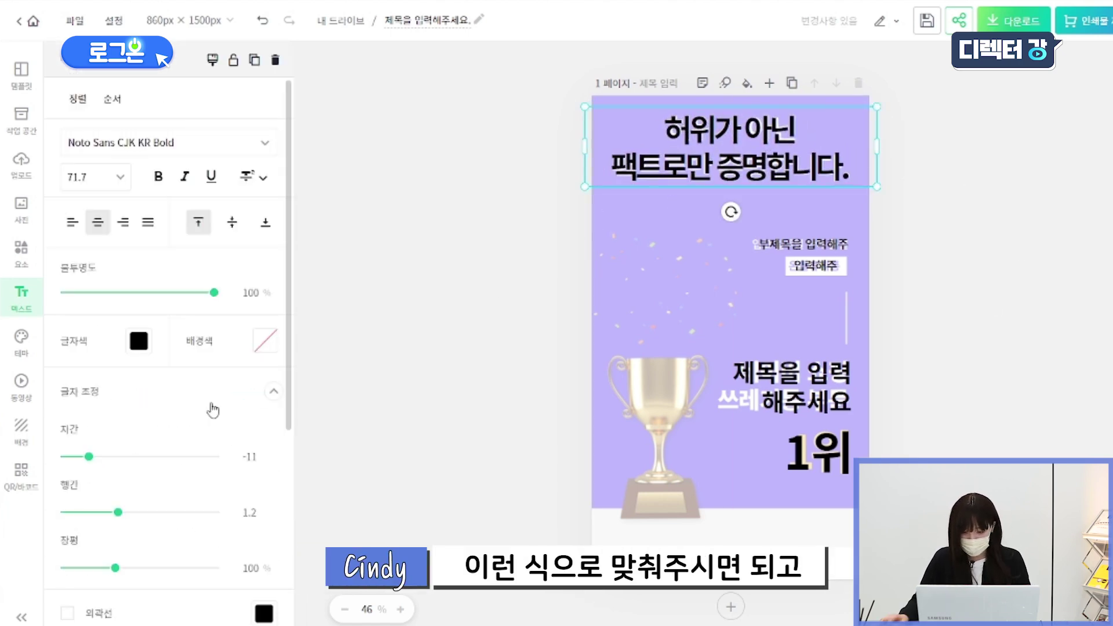
pyautogui.click(249, 457)
pyautogui.write('-10')
pyautogui.click(314, 416)
# Step: Replace the subtitle above the white label with "입고 일주일 만에 품절"
pyautogui.click(811, 250)
pyautogui.click(926, 259)
pyautogui.doubleClick(818, 248)
pyautogui.write('입고')
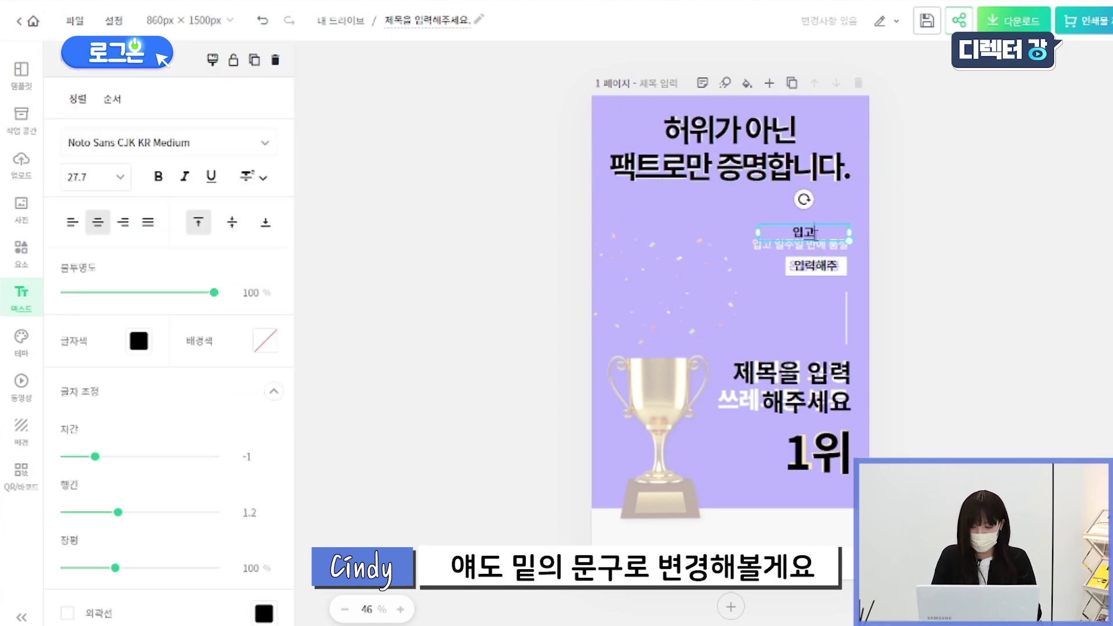
pyautogui.write(' 일주일 만에 품절')
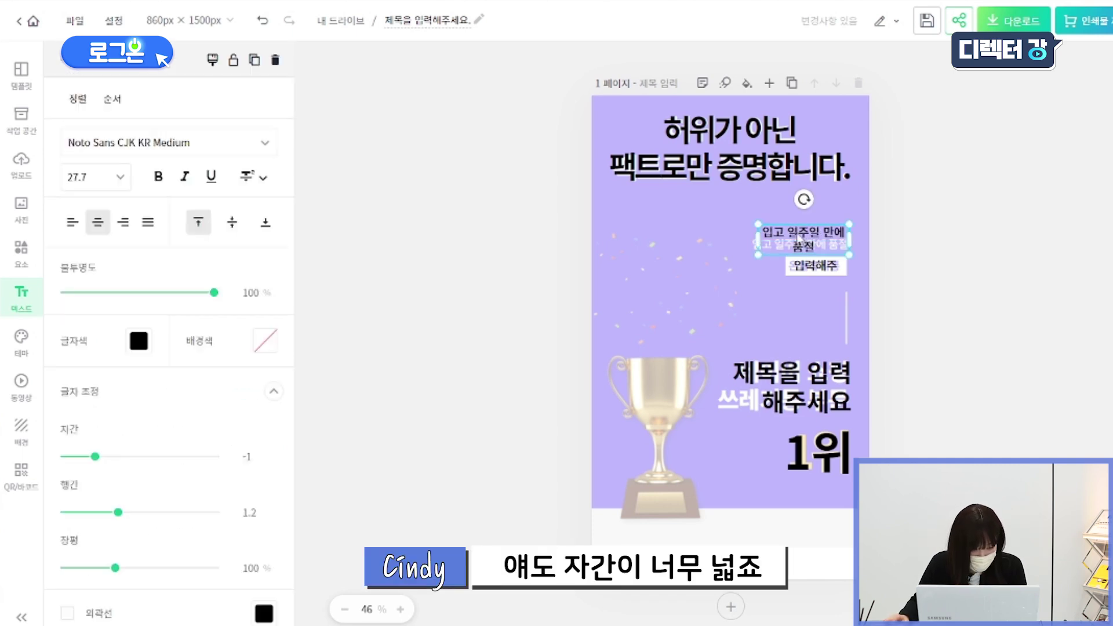
# Step: Widen the subtitle to fit one line over the sample's small line and set its letter spacing to -8
pyautogui.moveTo(757, 233); pyautogui.dragTo(736, 234)
pyautogui.moveTo(831, 240); pyautogui.dragTo(837, 252)
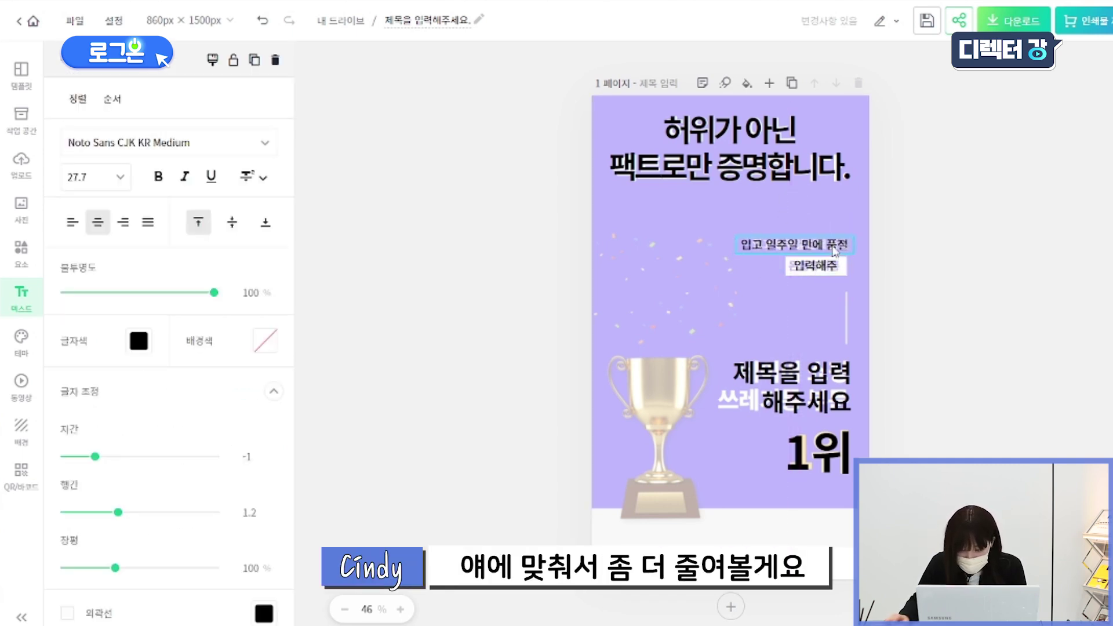
pyautogui.click(822, 250)
pyautogui.write('-8')
pyautogui.press('Return')
pyautogui.click(903, 256)
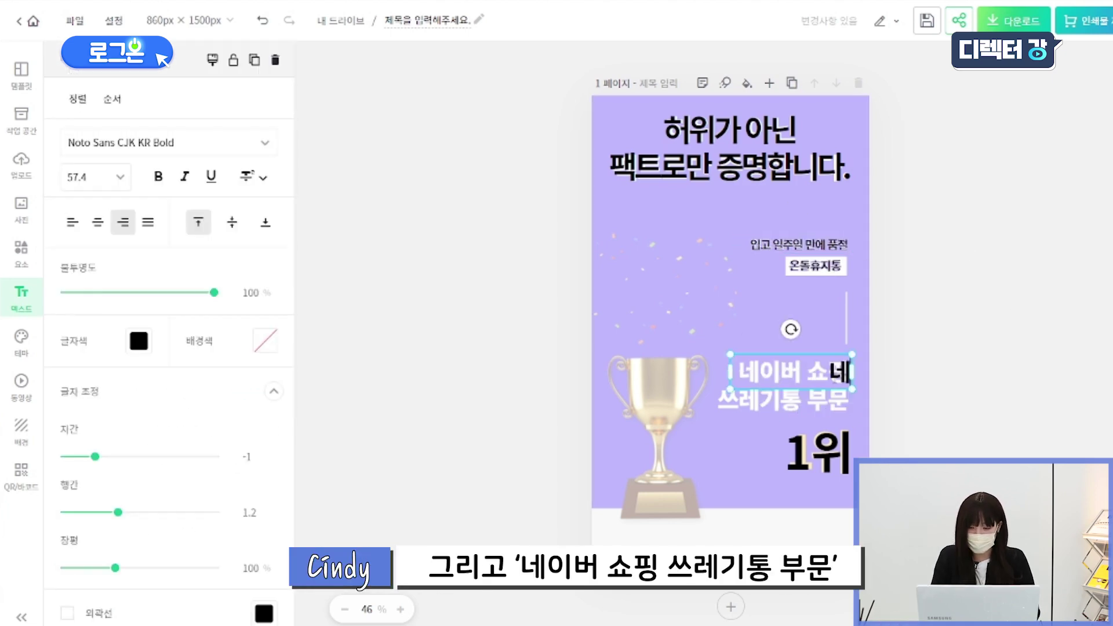
# Step: Replace the heading beside the trophy with "네이버 쇼핑 쓰레기통 부문" and widen its box so it sits on two lines
pyautogui.write('이버 쇼핑 쓰레기통 부문')
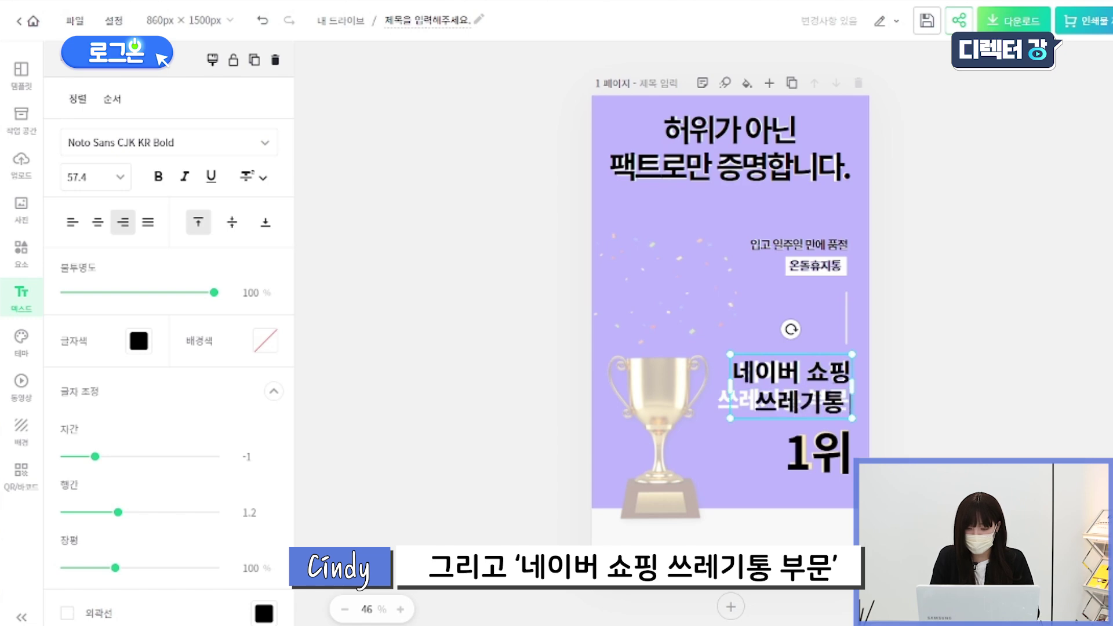
pyautogui.click(928, 442)
pyautogui.click(764, 402)
pyautogui.moveTo(729, 415); pyautogui.dragTo(681, 416)
pyautogui.click(967, 392)
# Step: Align the two-line heading beside the trophy with the sample text and tighten its letter spacing
pyautogui.moveTo(817, 395); pyautogui.dragTo(817, 394)
pyautogui.click(922, 400)
pyautogui.click(812, 397)
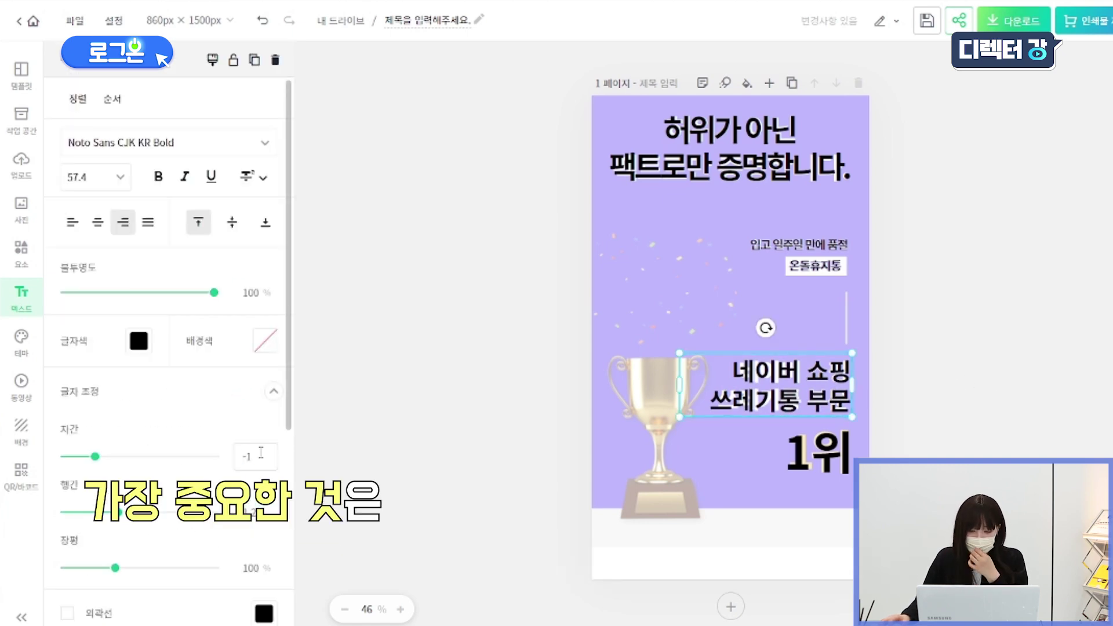
pyautogui.click(1000, 389)
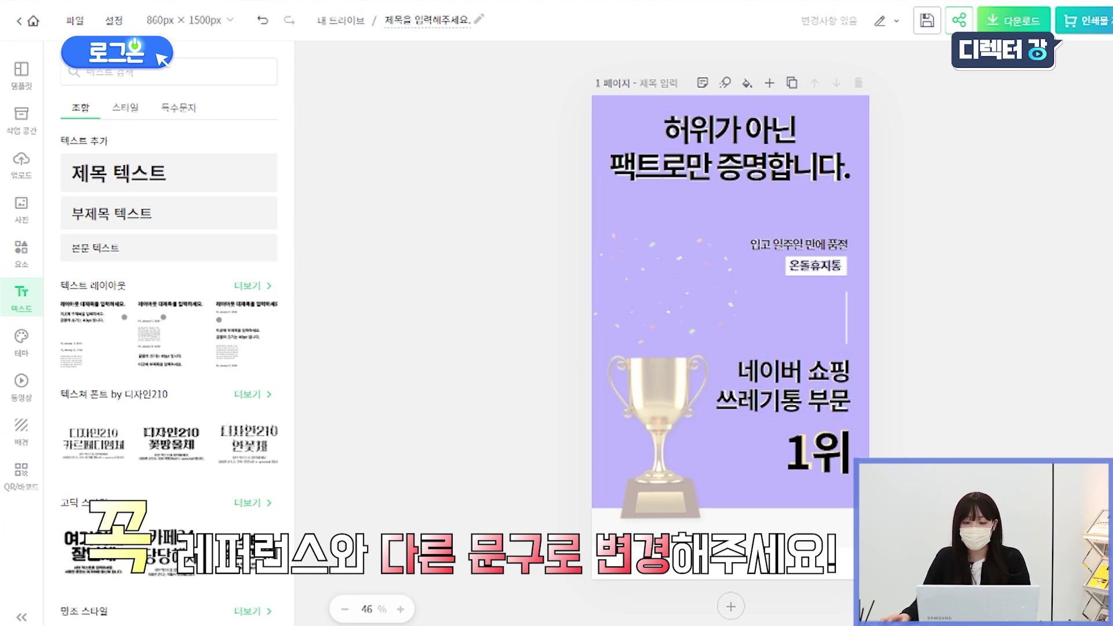
# Step: Add a square shape, resize it to about 192 × 52 px, and fit it over the white label behind the "온돌휴지통" text
pyautogui.click(21, 249)
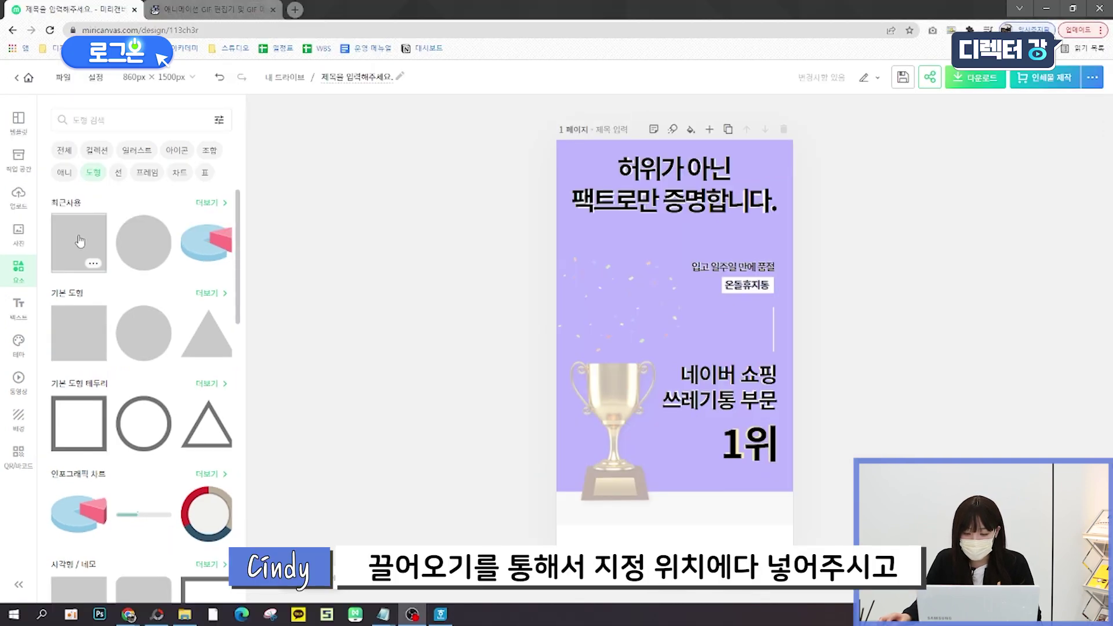
pyautogui.moveTo(96, 207); pyautogui.dragTo(847, 299)
pyautogui.moveTo(729, 326); pyautogui.dragTo(729, 328)
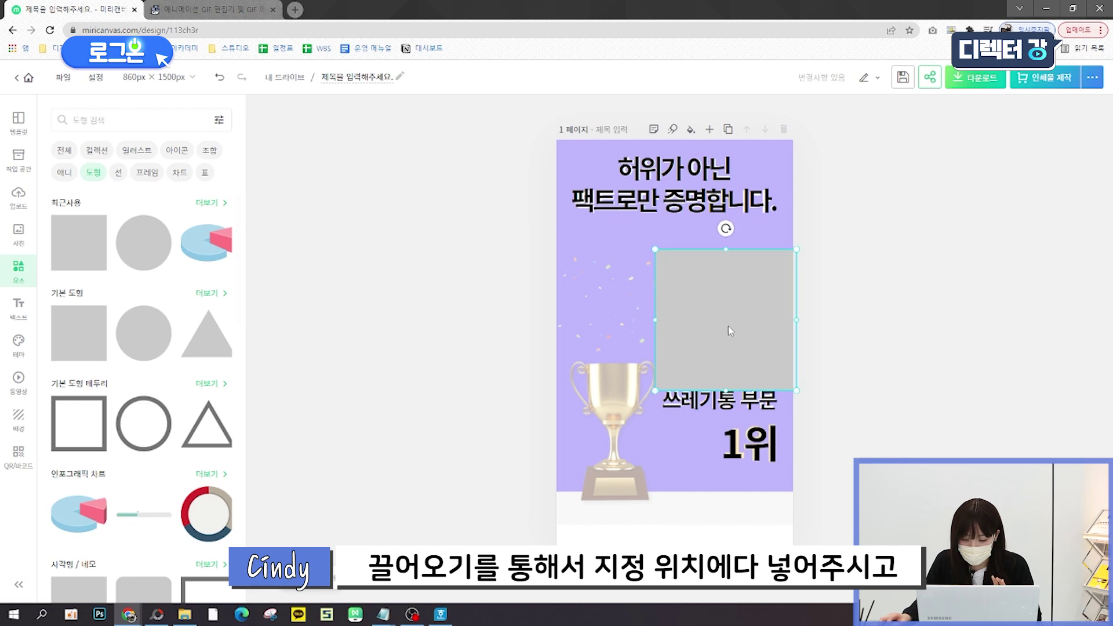
pyautogui.moveTo(795, 391); pyautogui.dragTo(777, 306)
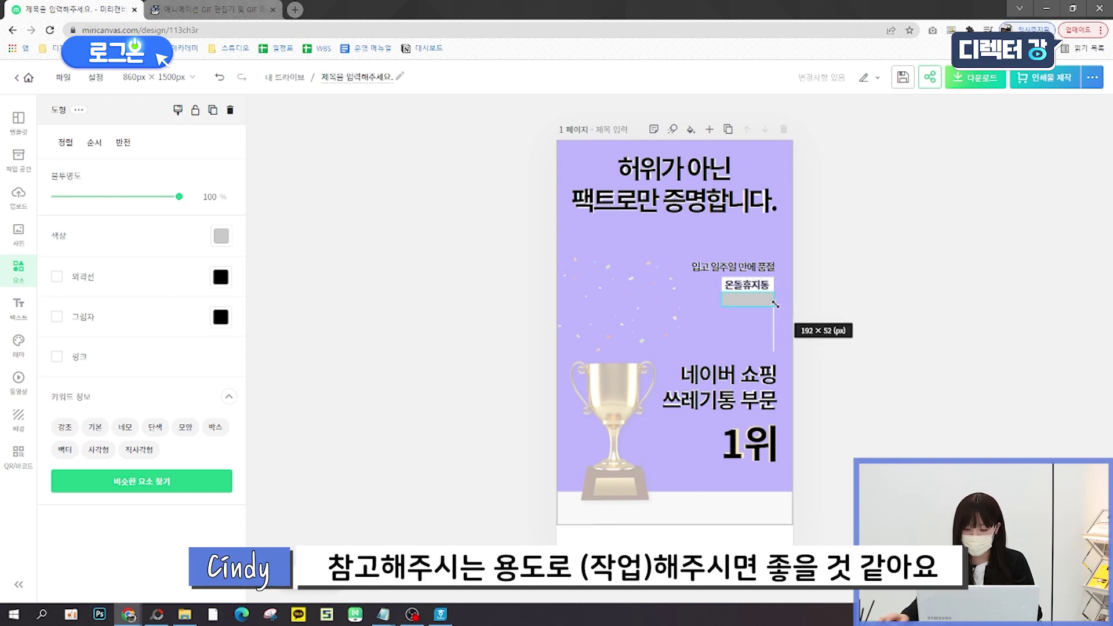
pyautogui.click(866, 300)
pyautogui.moveTo(774, 303); pyautogui.dragTo(751, 287)
pyautogui.hotkey('ctrl', '[')
# Step: Add a line element, turn it vertical and fit it over the sample's thin line below the label
pyautogui.click(18, 271)
pyautogui.click(118, 172)
pyautogui.moveTo(77, 253); pyautogui.dragTo(690, 327)
pyautogui.moveTo(690, 300); pyautogui.dragTo(717, 327)
pyautogui.moveTo(695, 400); pyautogui.dragTo(688, 308)
pyautogui.moveTo(686, 288); pyautogui.dragTo(759, 330)
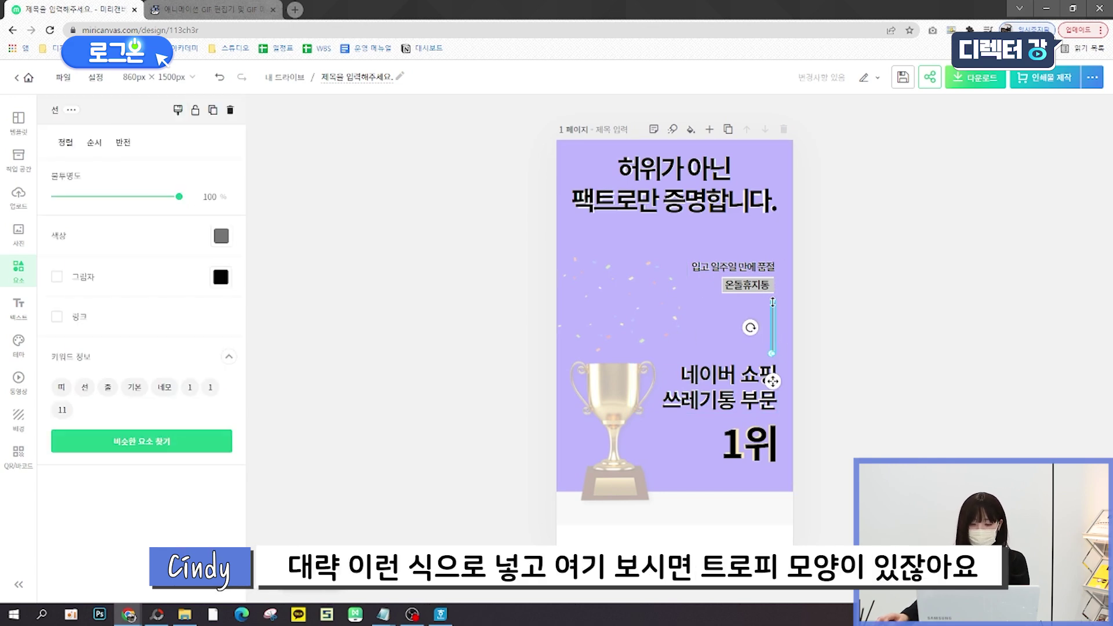
# Step: Colour the vertical line white
pyautogui.click(220, 236)
pyautogui.click(377, 346)
pyautogui.click(415, 253)
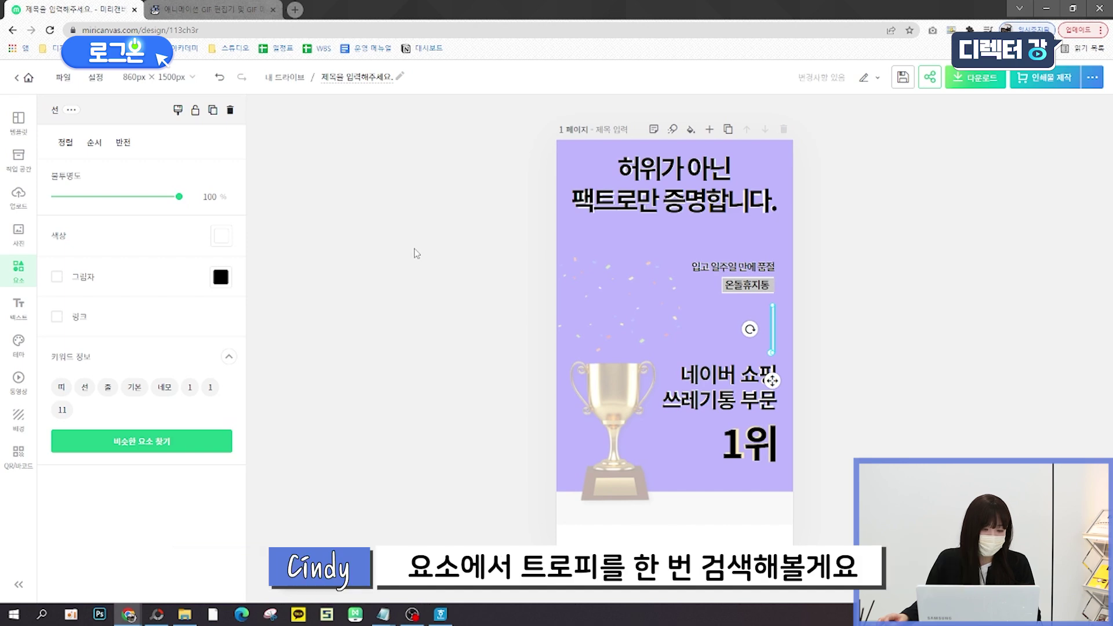
pyautogui.click(414, 252)
# Step: Search the elements for "트로피" and place the matching gold trophy over the sample's trophy
pyautogui.click(101, 119)
pyautogui.write('트')
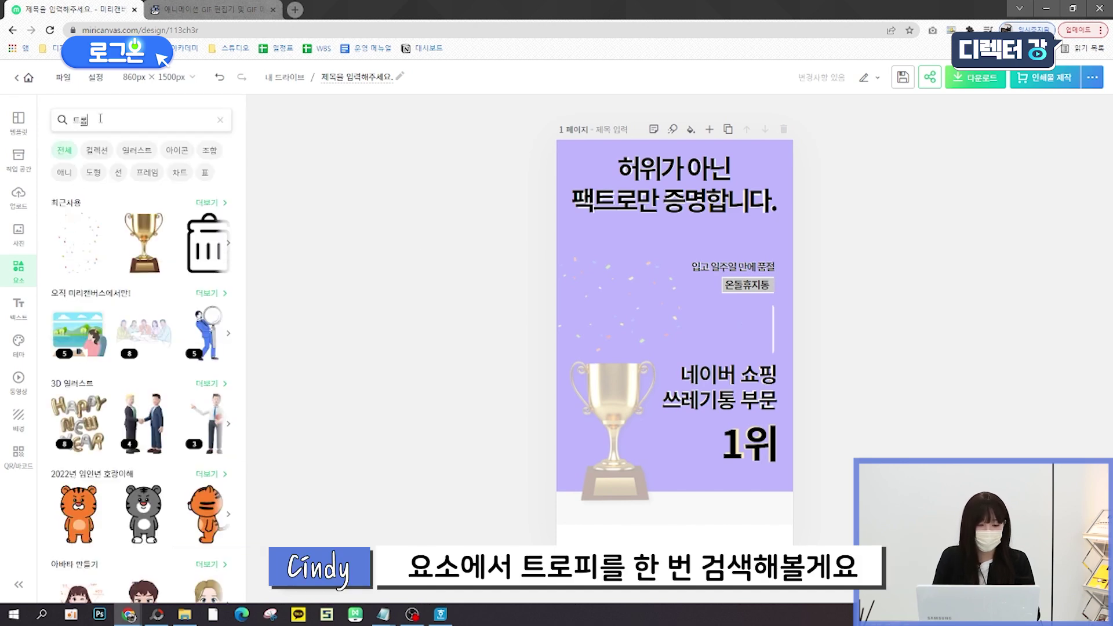
pyautogui.write('로피')
pyautogui.press('Return')
pyautogui.moveTo(75, 261); pyautogui.dragTo(625, 452)
pyautogui.click(701, 480)
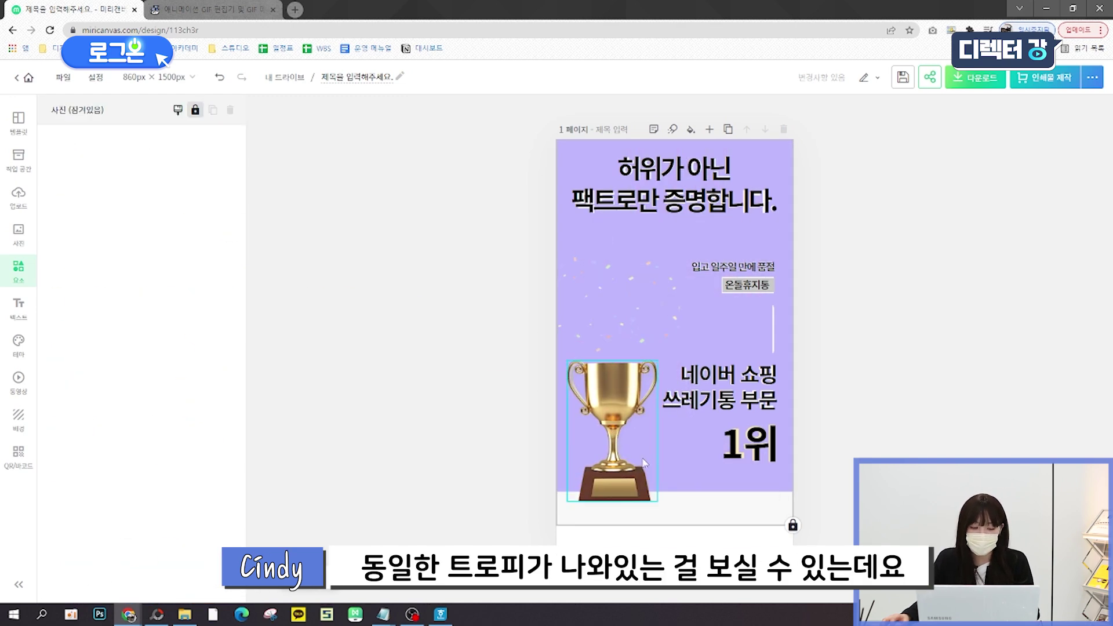
pyautogui.click(627, 462)
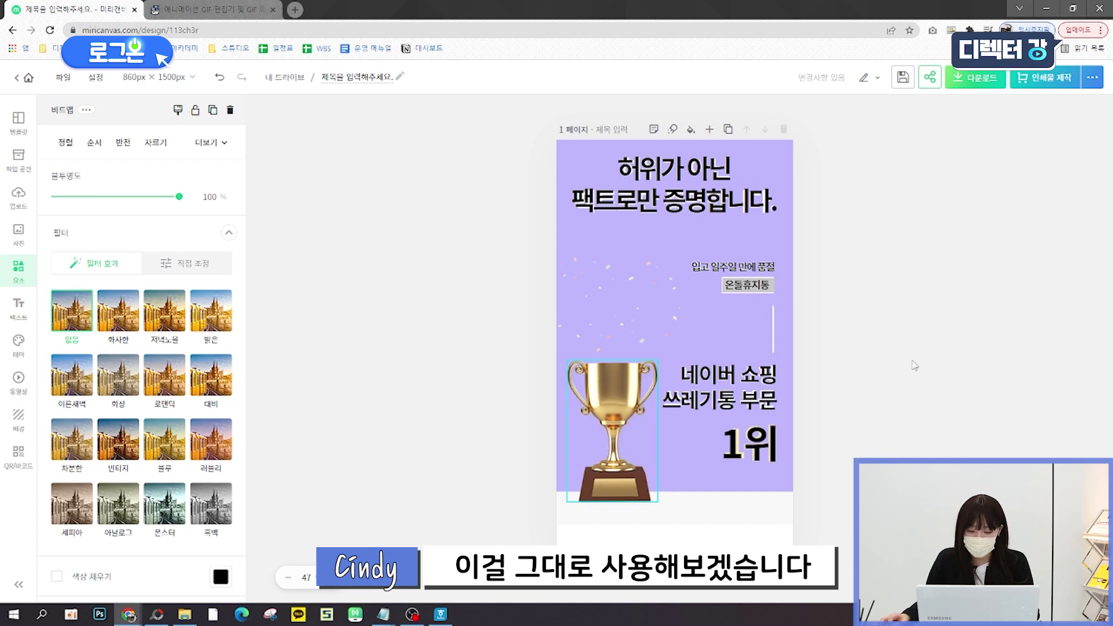
pyautogui.click(915, 348)
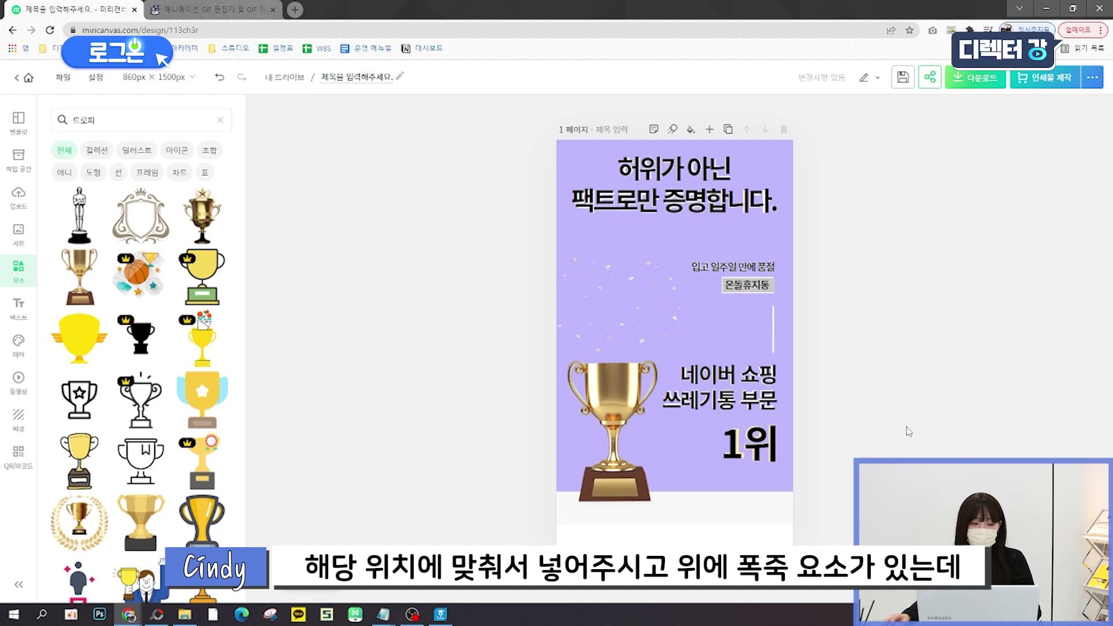
# Step: Search the elements for "폭죽" and fit the matching confetti over the sample's confetti above the trophy
pyautogui.click(139, 120)
pyautogui.write('폭죽')
pyautogui.press('Return')
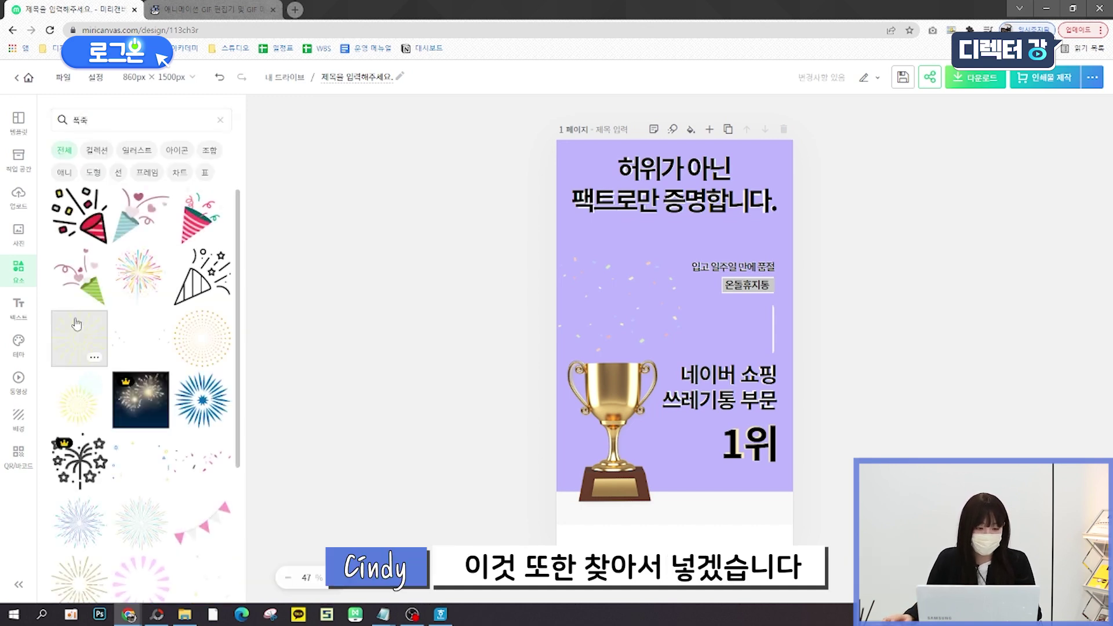
pyautogui.scroll(-5, 76, 325)
pyautogui.moveTo(79, 392); pyautogui.dragTo(620, 308)
pyautogui.moveTo(713, 316); pyautogui.dragTo(689, 298)
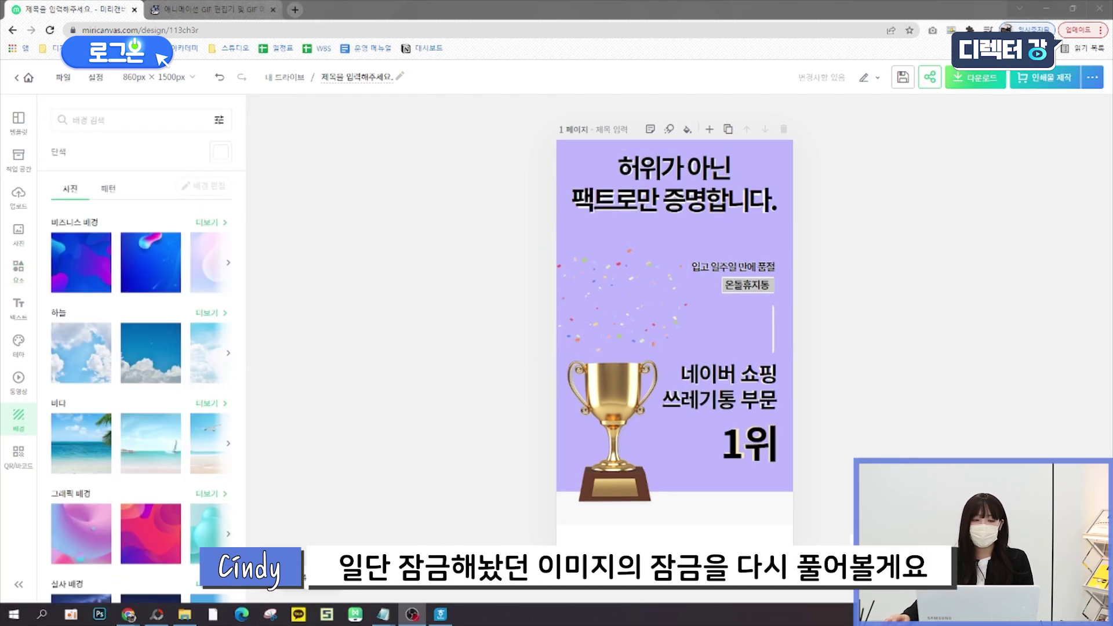
# Step: Unlock the faded sample image and paste a copy of it onto the second page at full opacity
pyautogui.click(712, 517)
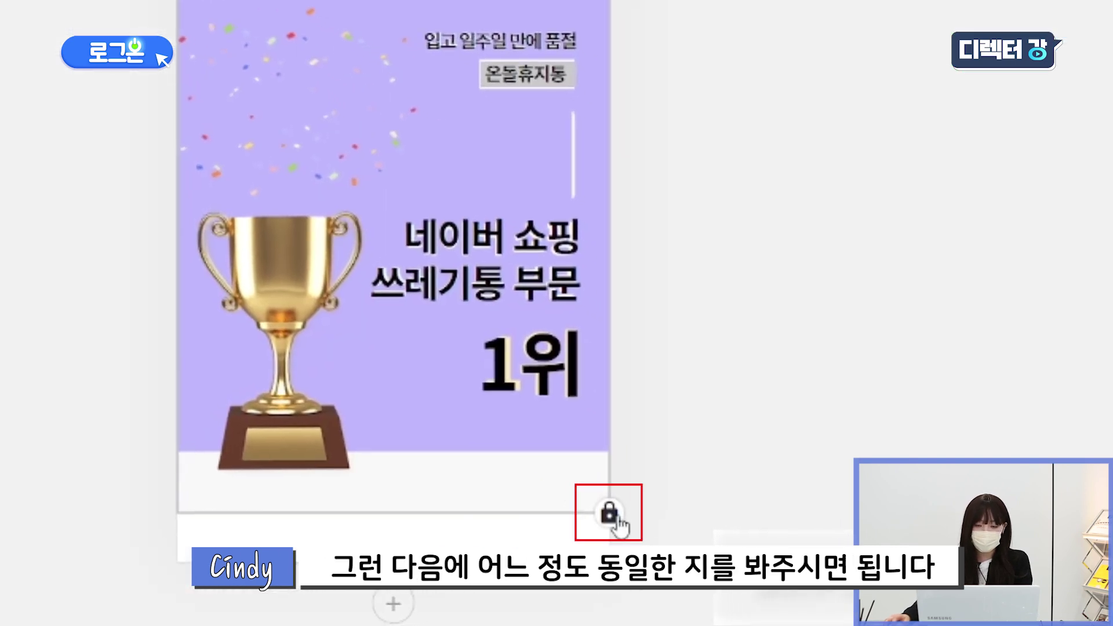
pyautogui.click(509, 499)
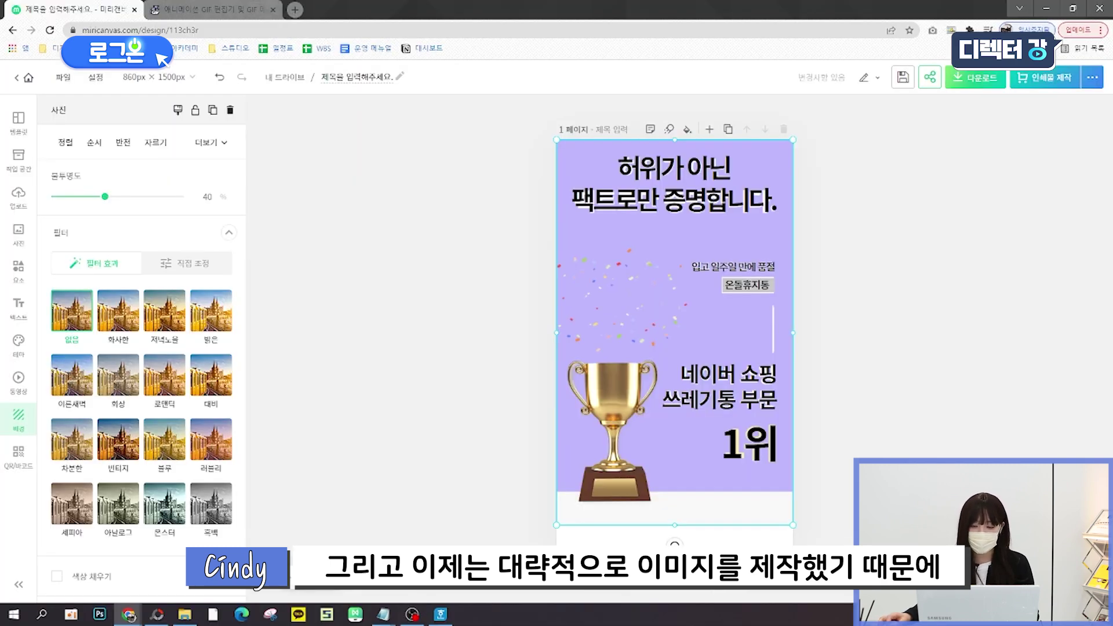
pyautogui.scroll(-7, 659, 419)
pyautogui.hotkey('ctrl', 'v')
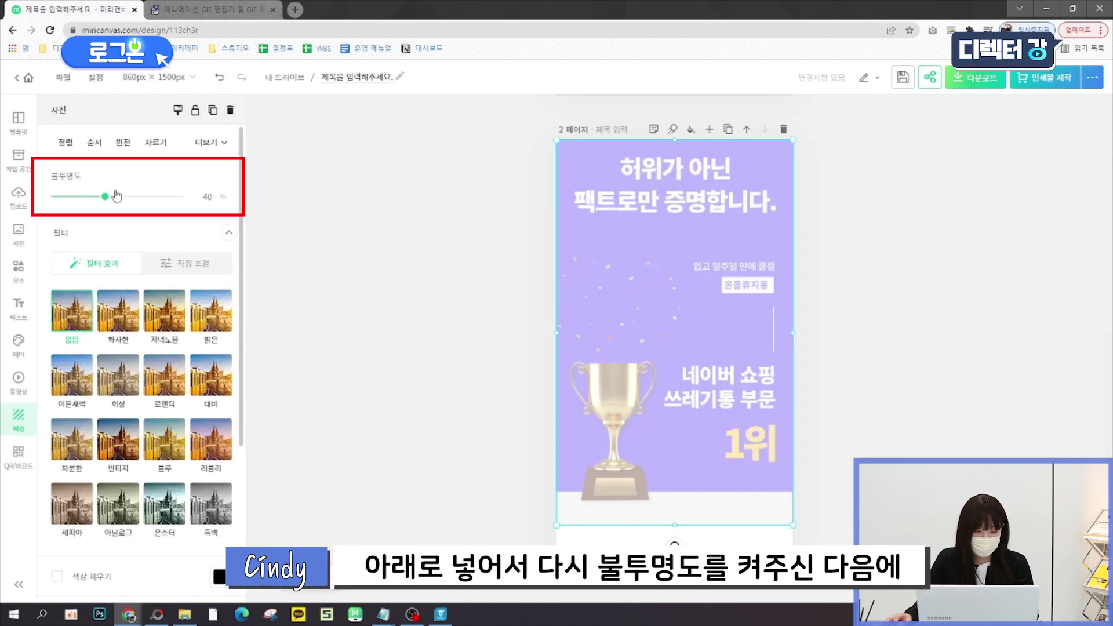
pyautogui.moveTo(125, 205); pyautogui.dragTo(180, 200)
pyautogui.click(867, 277)
# Step: Delete the faded sample image from the first page, keeping the recreated text and elements
pyautogui.scroll(7, 867, 277)
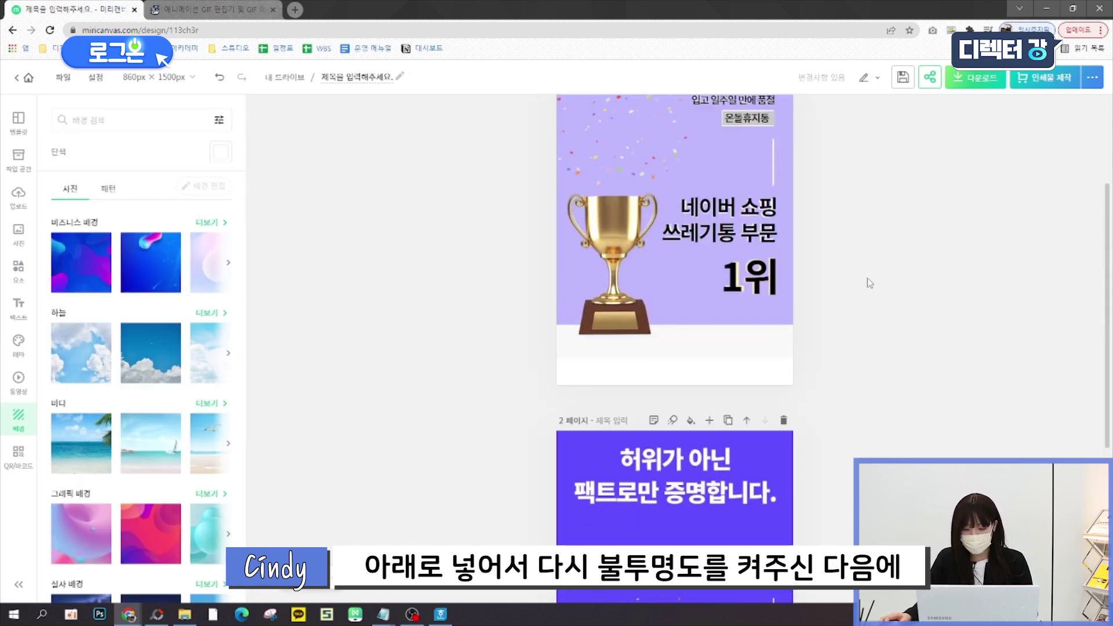
pyautogui.scroll(-3, 867, 279)
pyautogui.scroll(3, 867, 281)
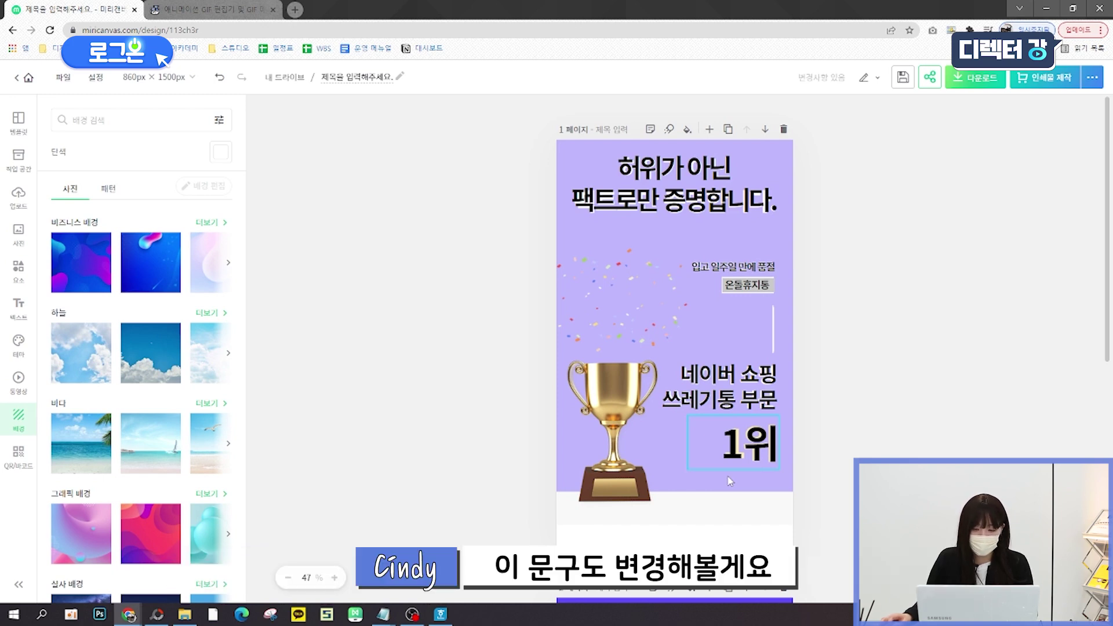
pyautogui.click(758, 515)
pyautogui.press('Delete')
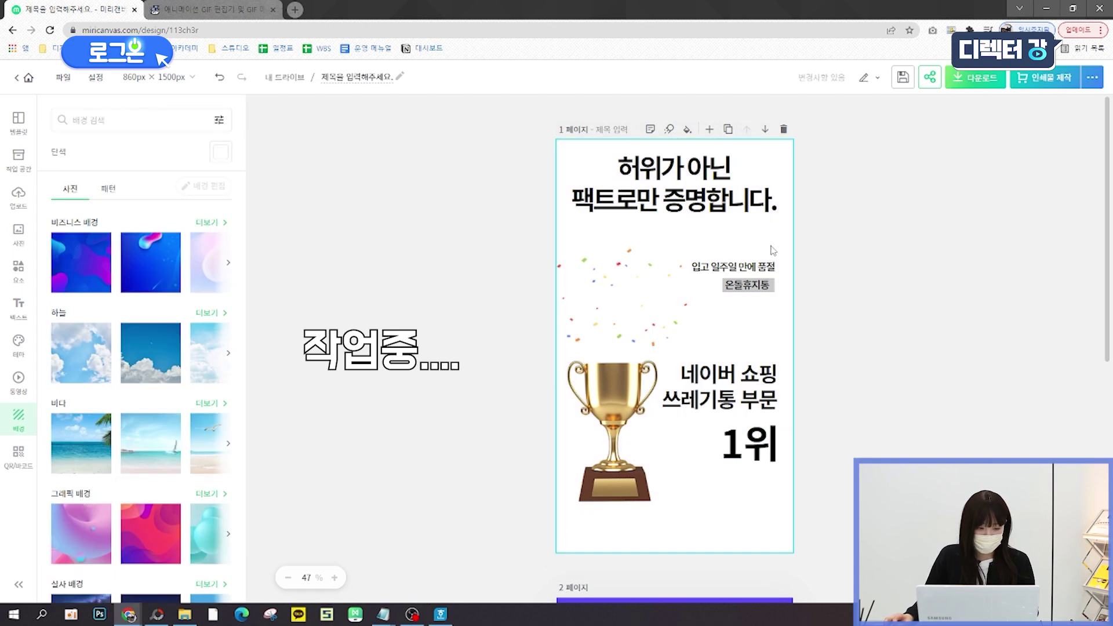
# Step: Set the first page's background to the solid purple sampled from the sample image on the second page
pyautogui.click(220, 155)
pyautogui.click(375, 413)
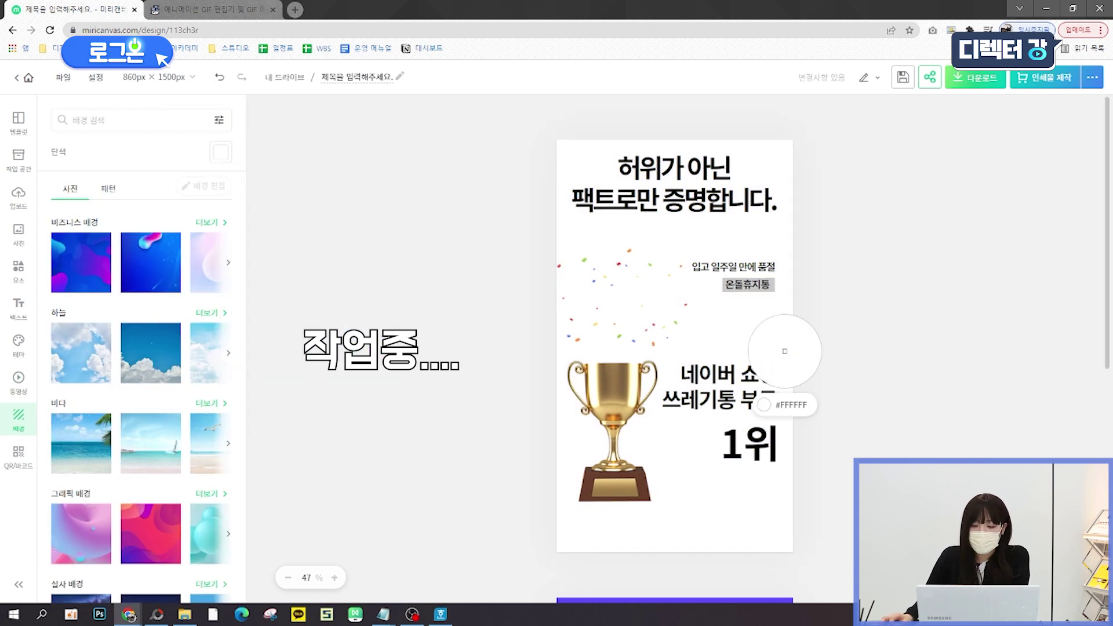
pyautogui.scroll(-5, 785, 350)
pyautogui.click(779, 377)
pyautogui.scroll(5, 870, 289)
pyautogui.scroll(-8, 914, 258)
pyautogui.scroll(8, 742, 408)
# Step: Recolor the two-line heading and the texts "입고 일주일 만에 품절" and "네이버 쇼핑 쓰레기통 부문" white
pyautogui.click(674, 200)
pyautogui.click(117, 344)
pyautogui.click(274, 195)
pyautogui.click(734, 267)
pyautogui.keyDown('shift'); pyautogui.click(728, 388); pyautogui.keyUp('shift')
pyautogui.click(116, 344)
pyautogui.click(274, 196)
# Step: Recolor the box behind "온돌휴지통" white and its text in the background's purple
pyautogui.click(748, 287)
pyautogui.moveTo(747, 285); pyautogui.dragTo(747, 290)
pyautogui.click(876, 284)
pyautogui.scroll(-1, 877, 284)
pyautogui.scroll(1, 877, 284)
pyautogui.click(747, 224)
pyautogui.click(221, 236)
pyautogui.click(378, 375)
pyautogui.click(430, 261)
pyautogui.moveTo(747, 232); pyautogui.dragTo(748, 227)
pyautogui.doubleClick(748, 227)
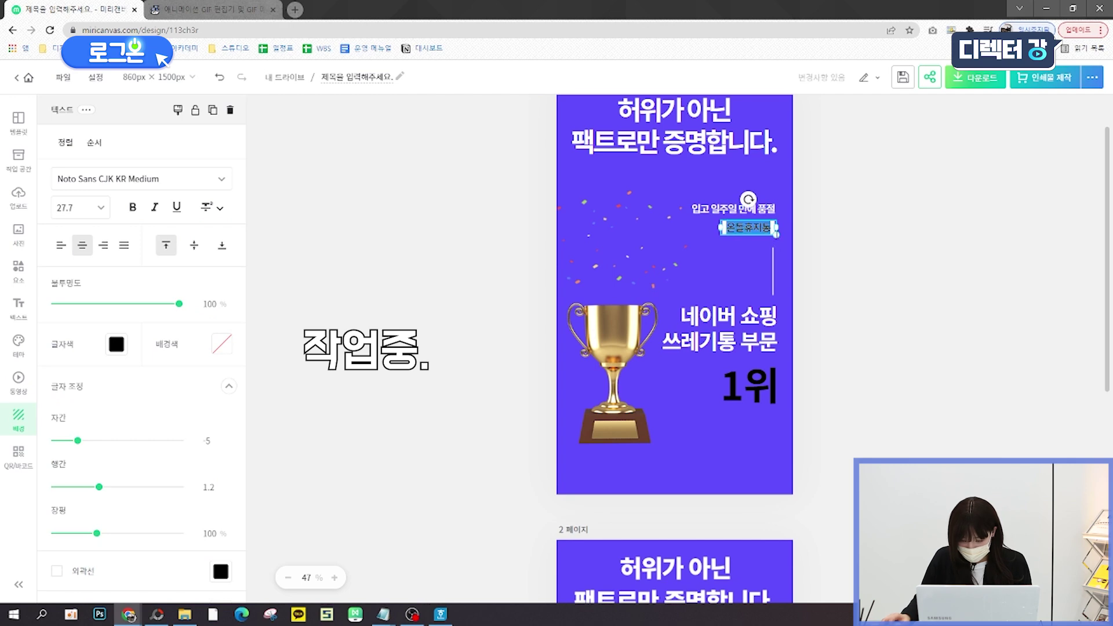
pyautogui.click(116, 344)
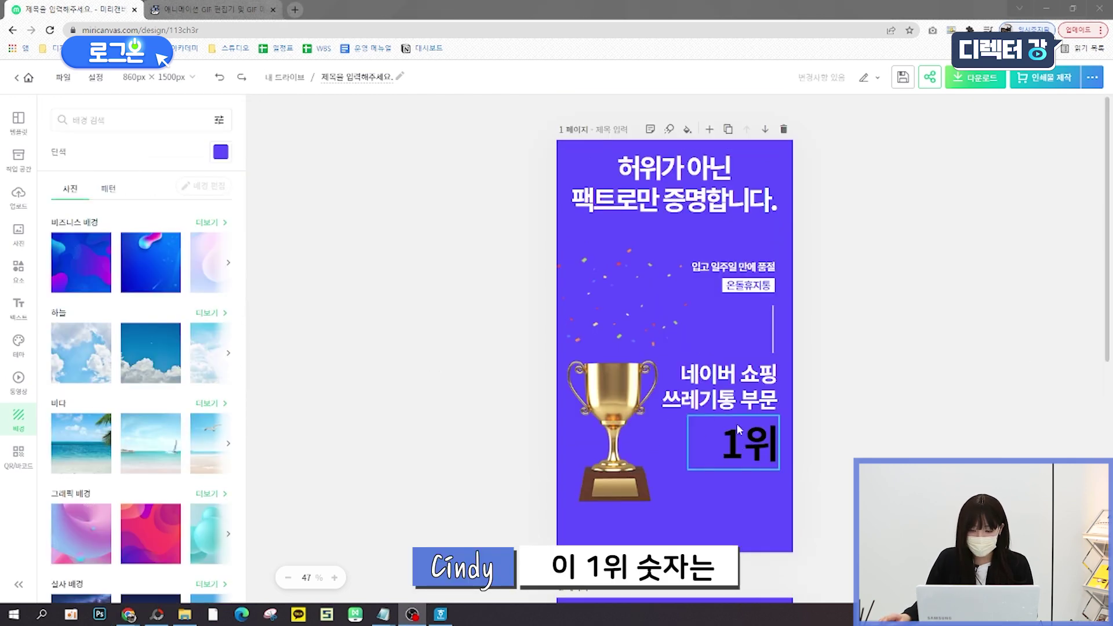
# Step: Recolor the "1위" text in the yellow sampled from the sample image on the second page
pyautogui.scroll(-5, 782, 415)
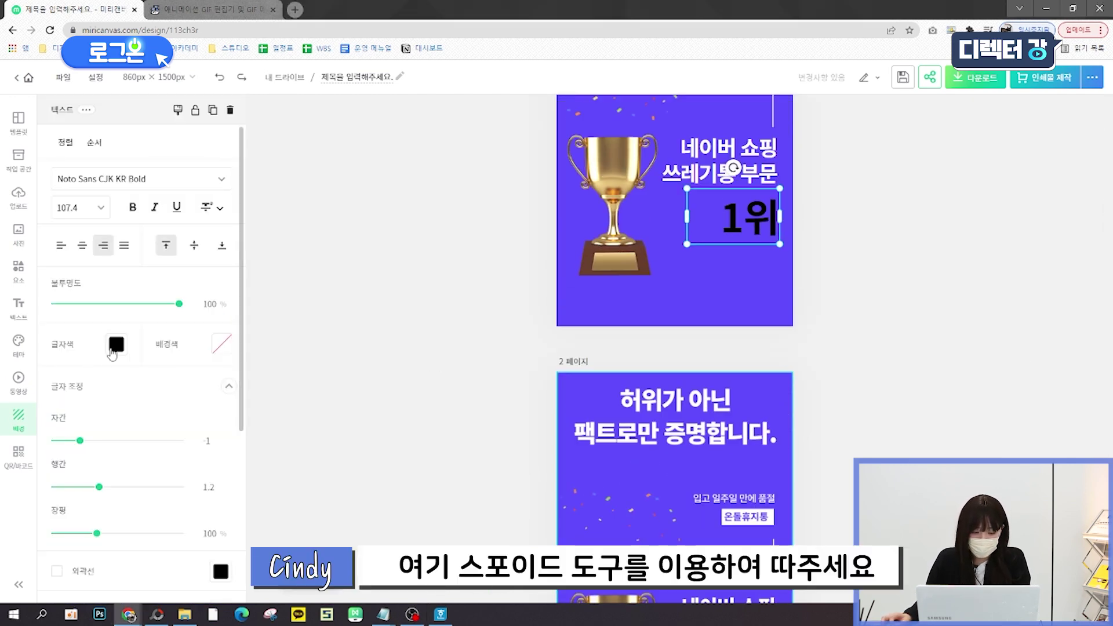
pyautogui.click(116, 345)
pyautogui.click(271, 348)
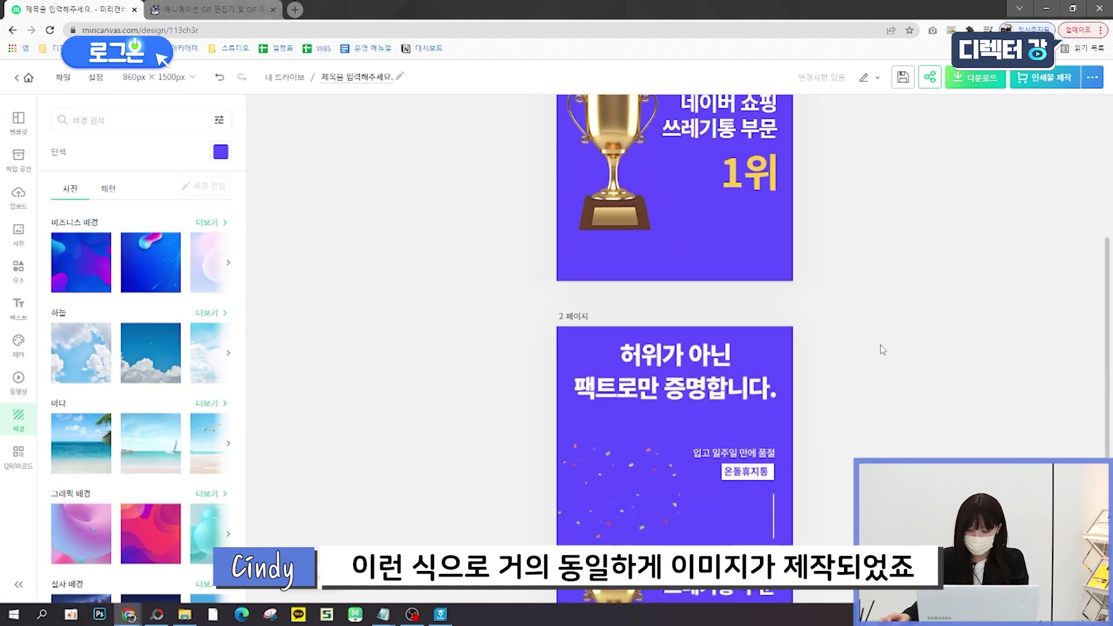
pyautogui.scroll(-2, 882, 349)
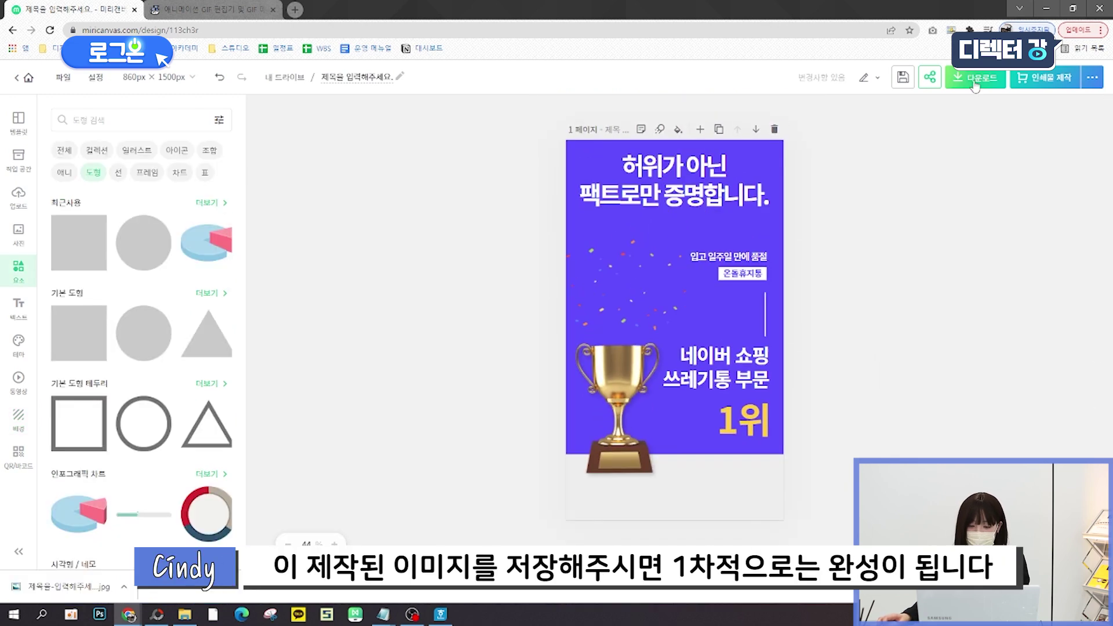
# Step: Download only page 1 of the design as a JPG image
pyautogui.click(975, 77)
pyautogui.click(902, 246)
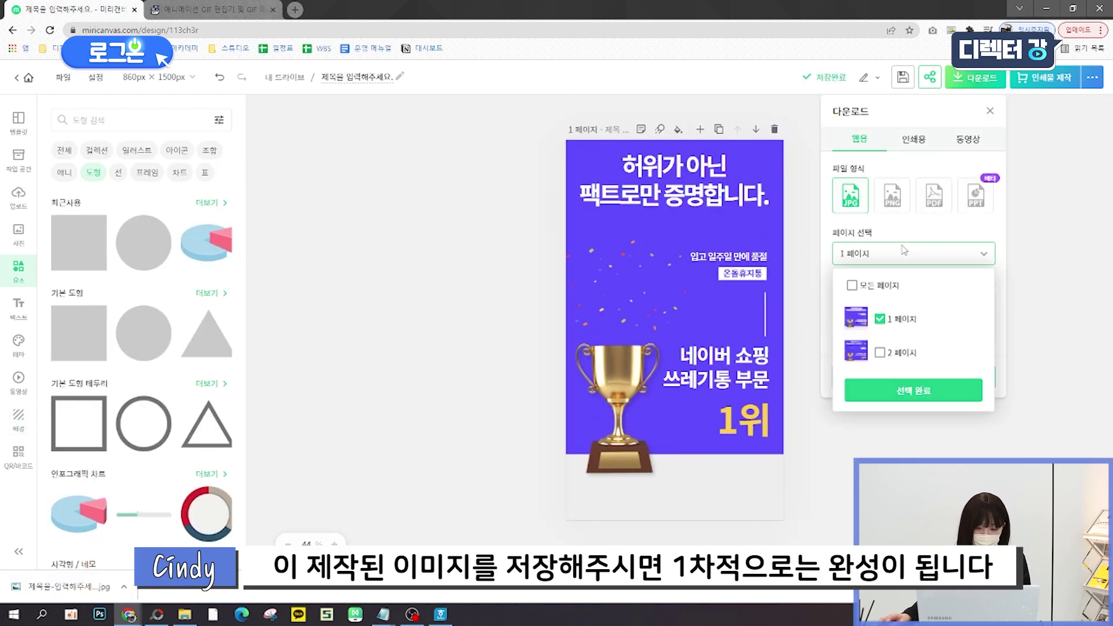
pyautogui.click(925, 394)
pyautogui.click(958, 382)
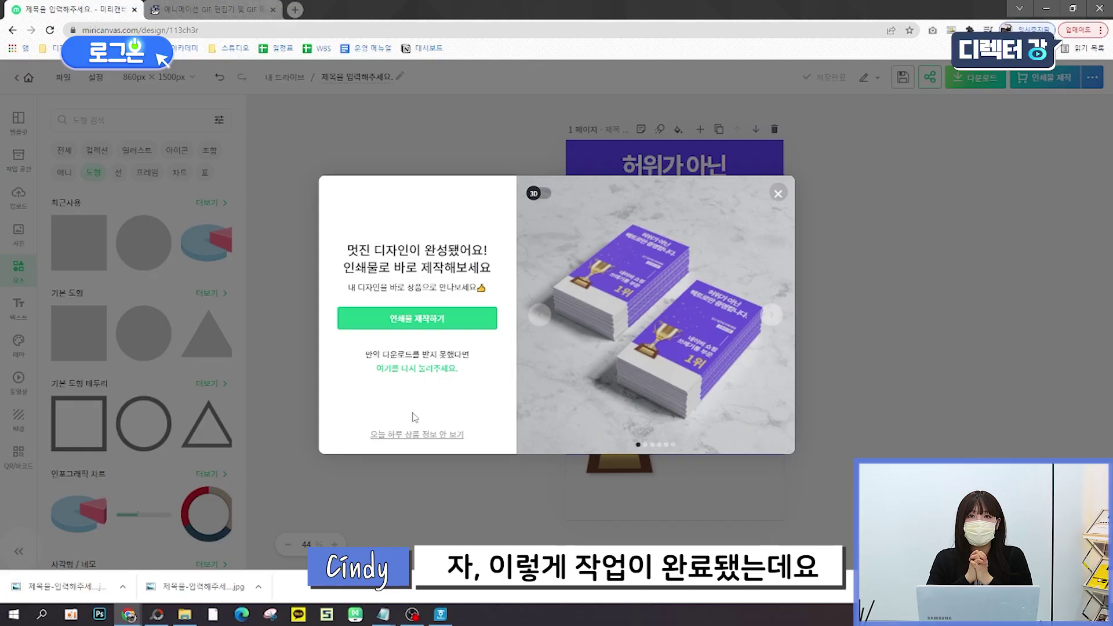
pyautogui.rightClick(90, 585)
pyautogui.click(123, 519)
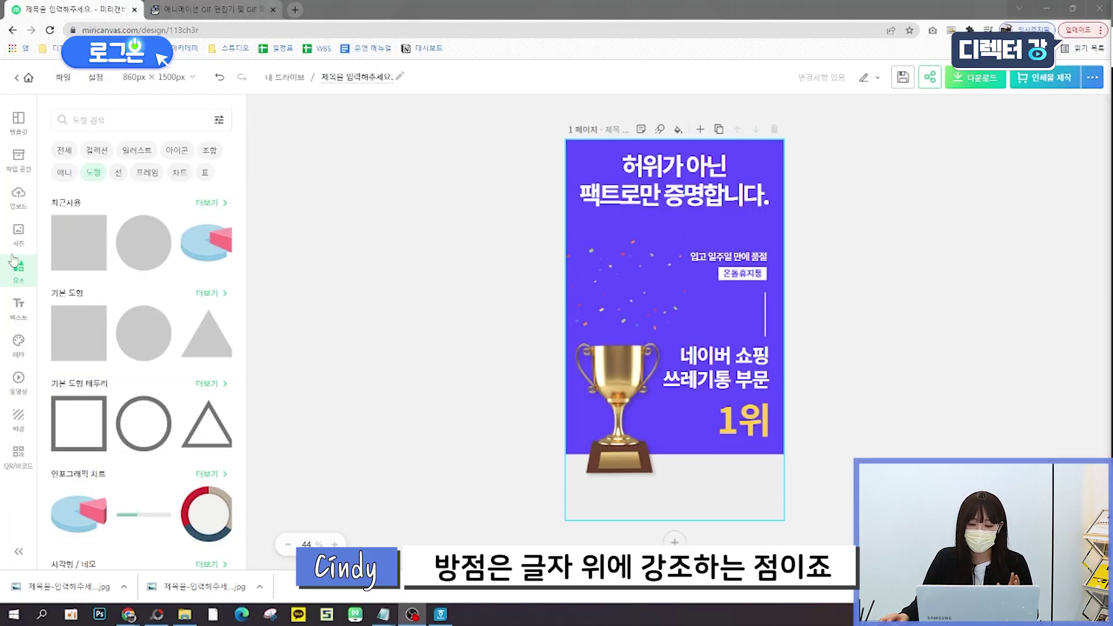
# Step: Add a circle shape, shrink it to a small dot and place it above the letter "팩" in the heading
pyautogui.click(143, 242)
pyautogui.moveTo(703, 311); pyautogui.dragTo(699, 256)
pyautogui.click(334, 544)
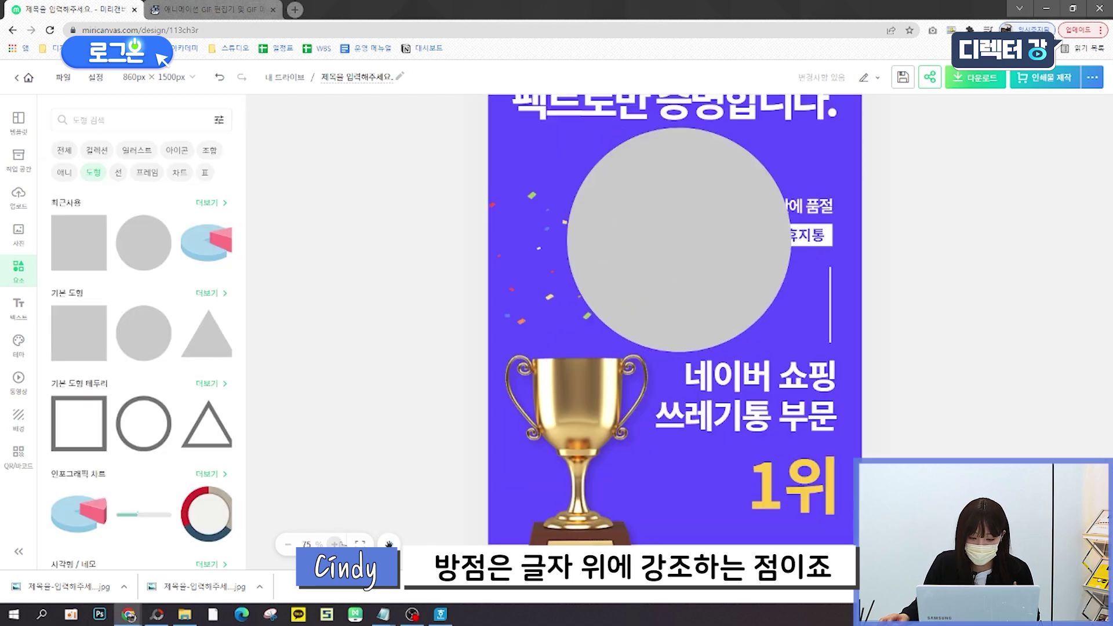
pyautogui.click(335, 544)
pyautogui.moveTo(667, 400); pyautogui.dragTo(613, 345)
pyautogui.moveTo(775, 478); pyautogui.dragTo(484, 156)
pyautogui.click(492, 193)
pyautogui.scroll(1, 487, 159)
pyautogui.click(491, 218)
pyautogui.click(483, 214)
pyautogui.click(357, 348)
pyautogui.moveTo(481, 213); pyautogui.dragTo(482, 215)
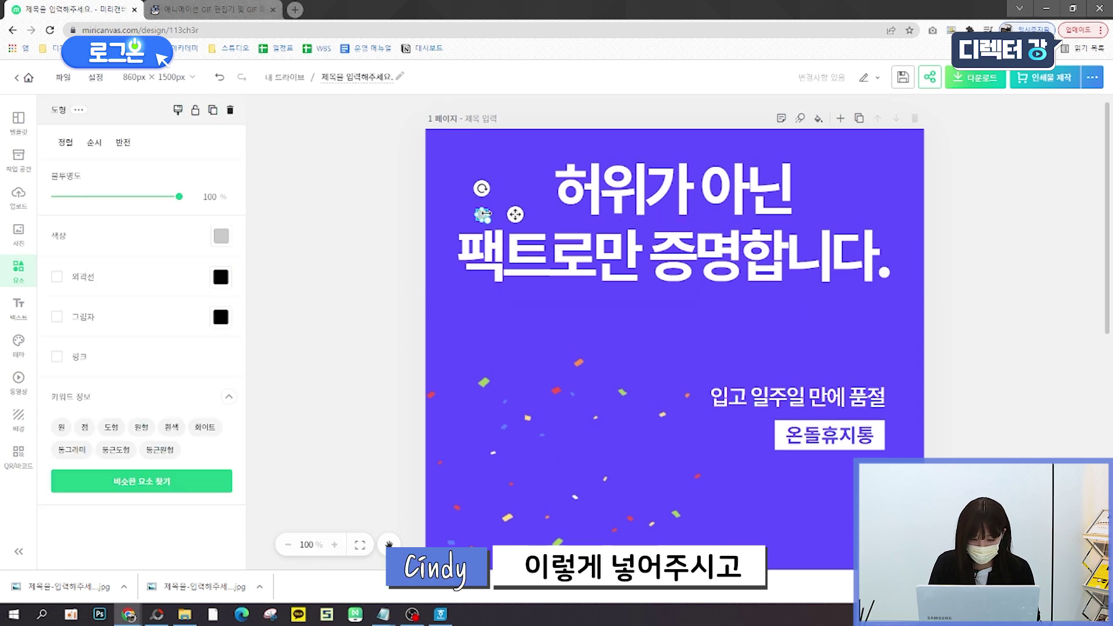
# Step: Duplicate the dot and place the copy above the letter "트" in the heading
pyautogui.hotkey('ctrl', 'c')
pyautogui.hotkey('ctrl', 'v')
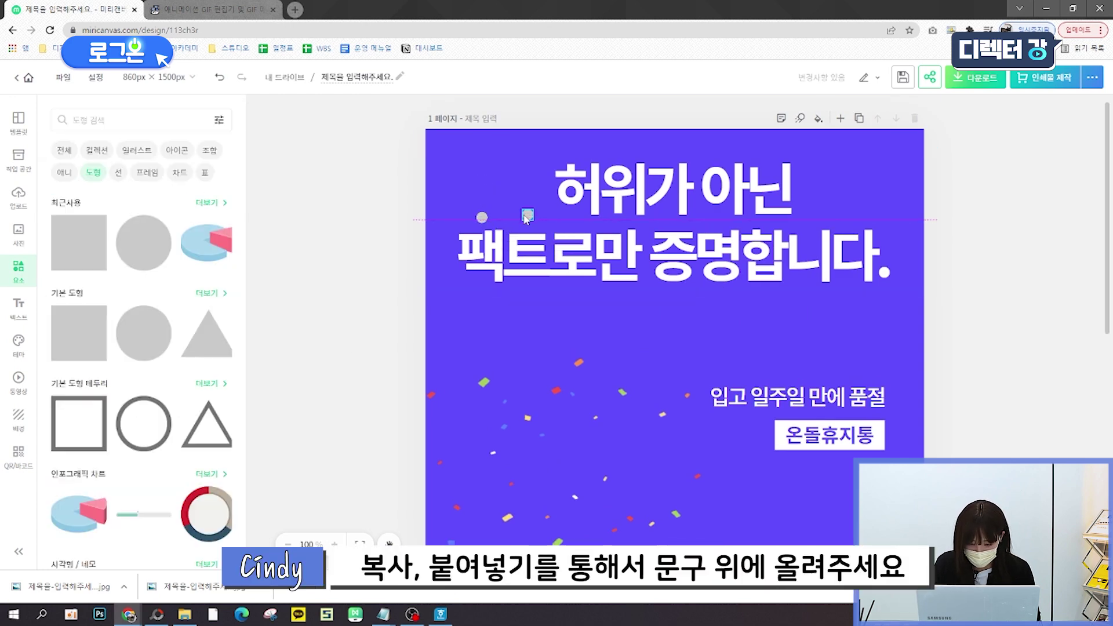
pyautogui.moveTo(526, 220); pyautogui.dragTo(526, 219)
pyautogui.click(328, 277)
# Step: Align the two emphasis dots with each other in one row and recolor them white
pyautogui.click(527, 216)
pyautogui.keyDown('shift'); pyautogui.click(482, 218); pyautogui.keyUp('shift')
pyautogui.click(66, 143)
pyautogui.click(169, 198)
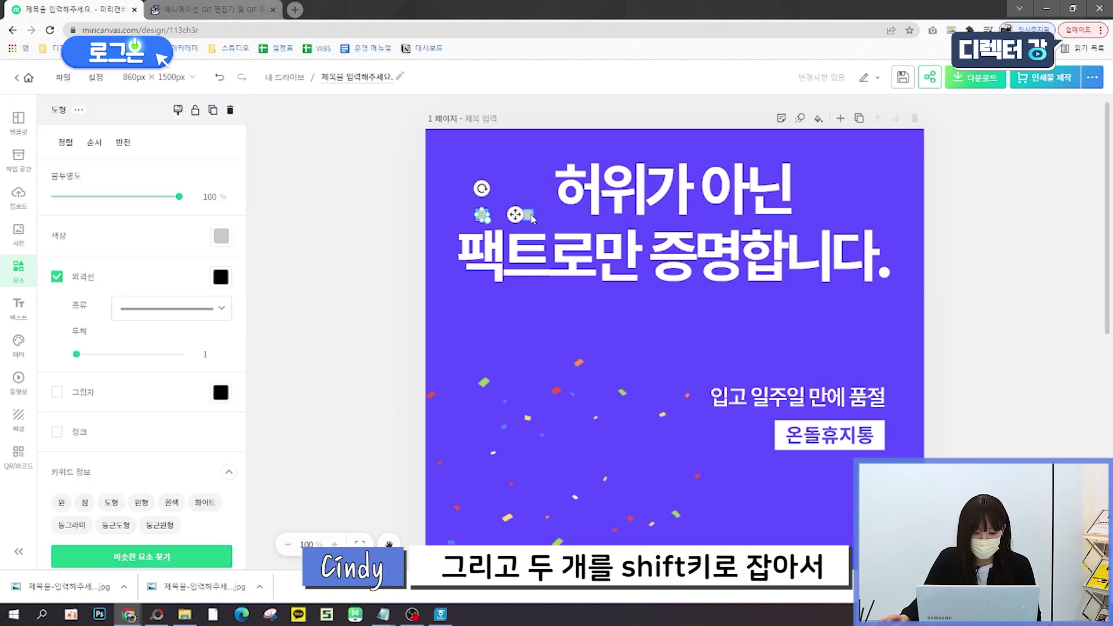
pyautogui.click(221, 235)
pyautogui.click(380, 263)
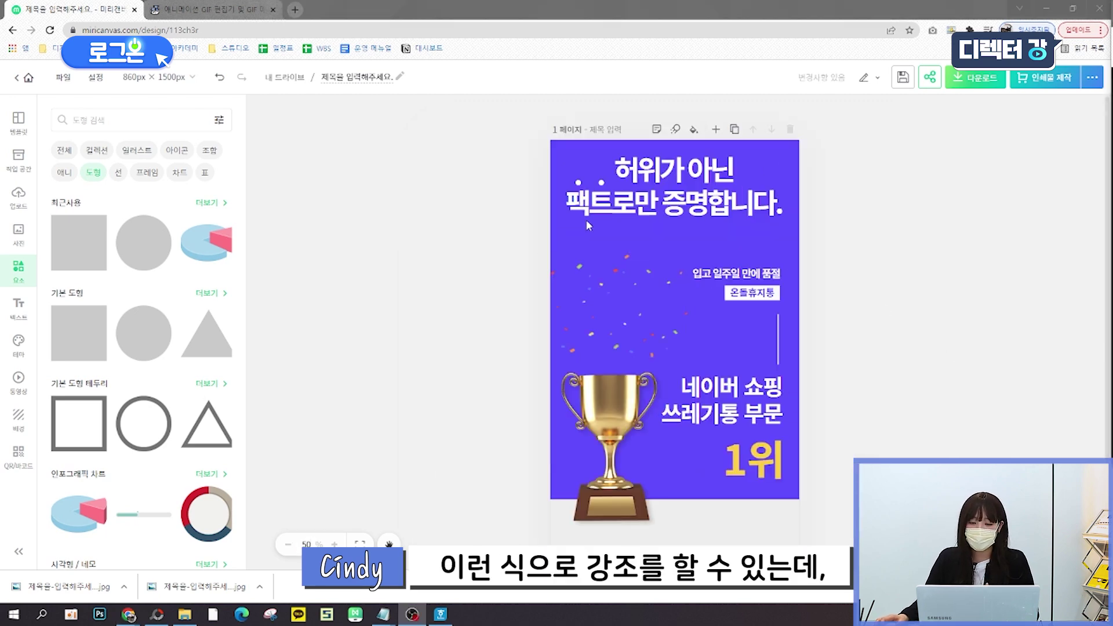
# Step: Duplicate the finished page four times to make five identical pages
pyautogui.click(734, 130)
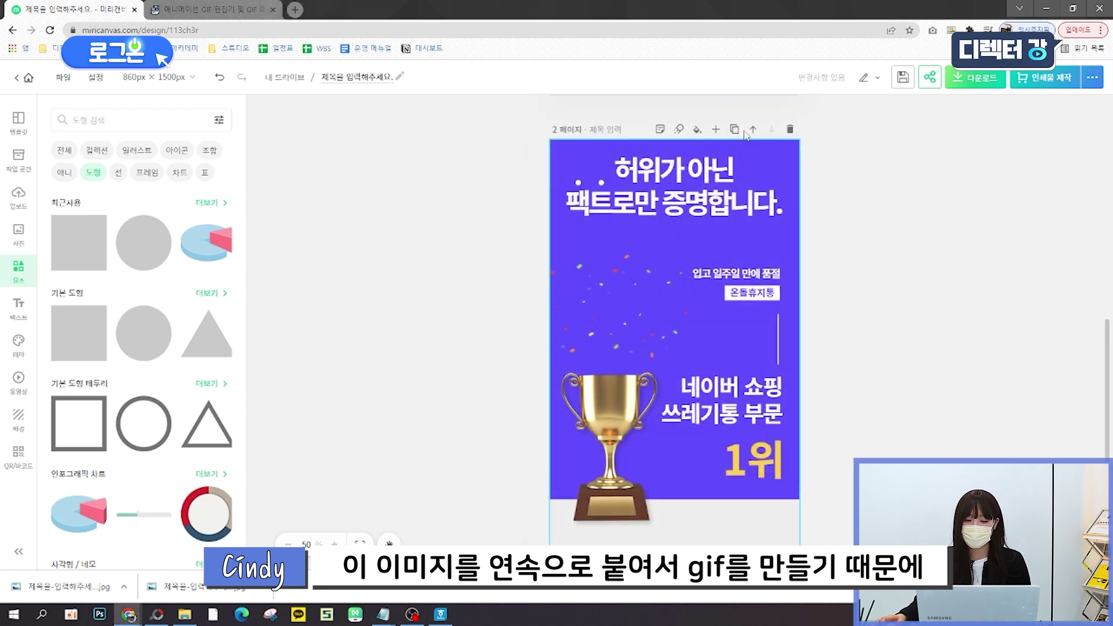
pyautogui.click(734, 129)
pyautogui.click(735, 128)
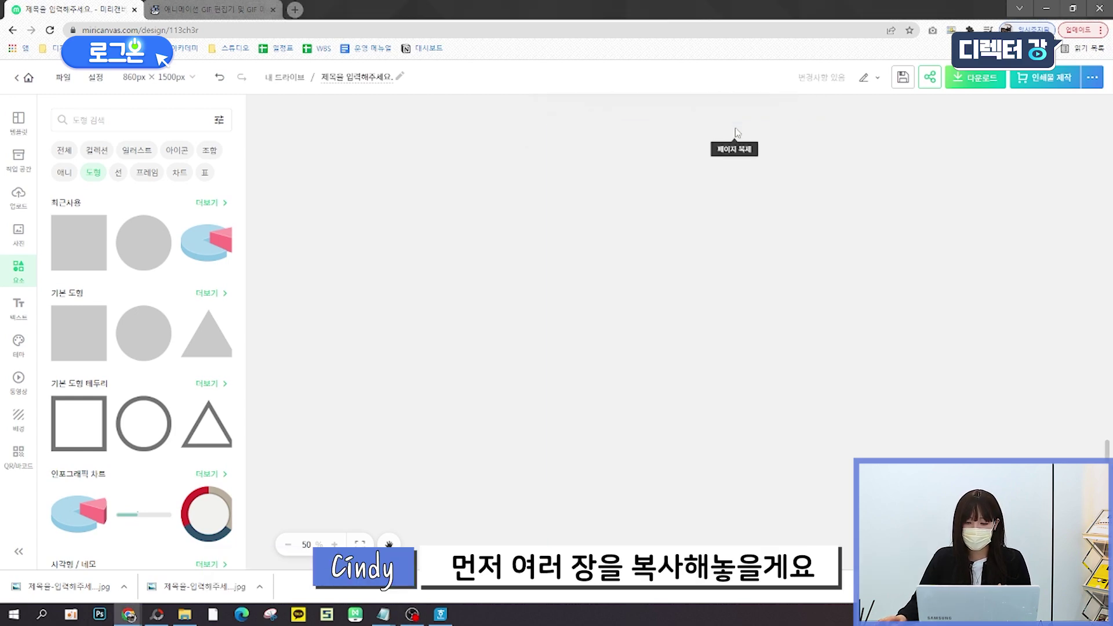
pyautogui.click(735, 126)
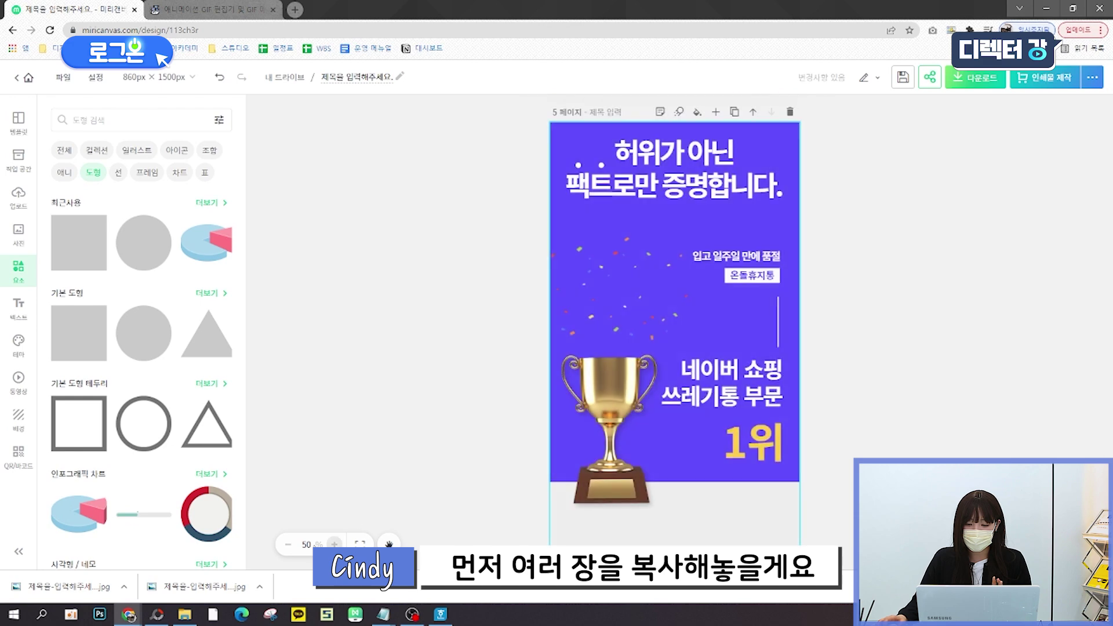
pyautogui.click(288, 544)
pyautogui.click(287, 545)
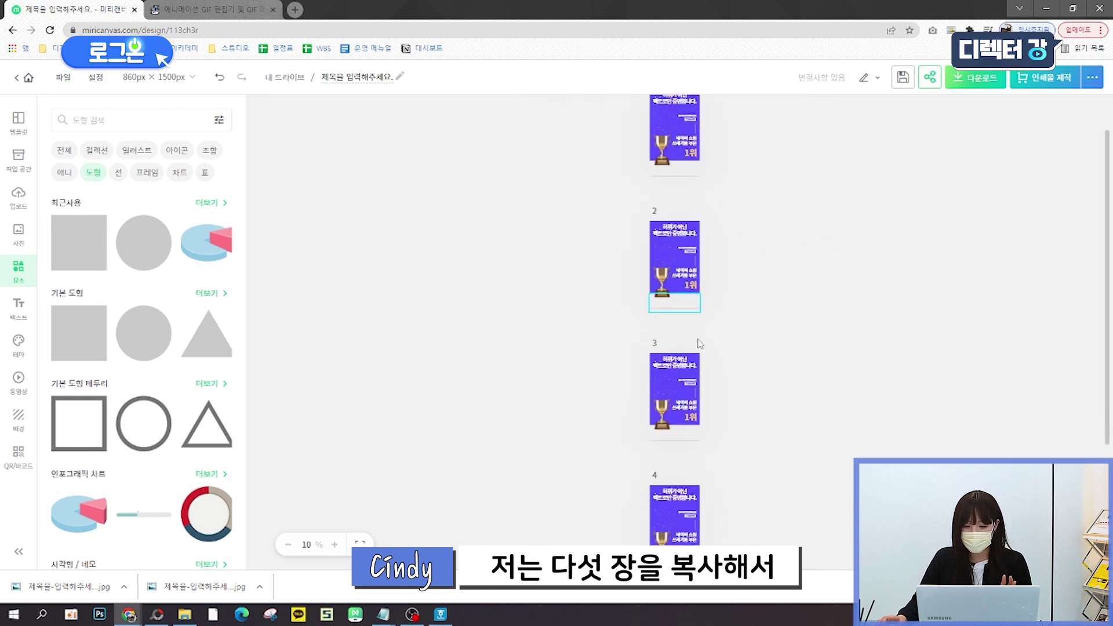
pyautogui.scroll(4, 914, 243)
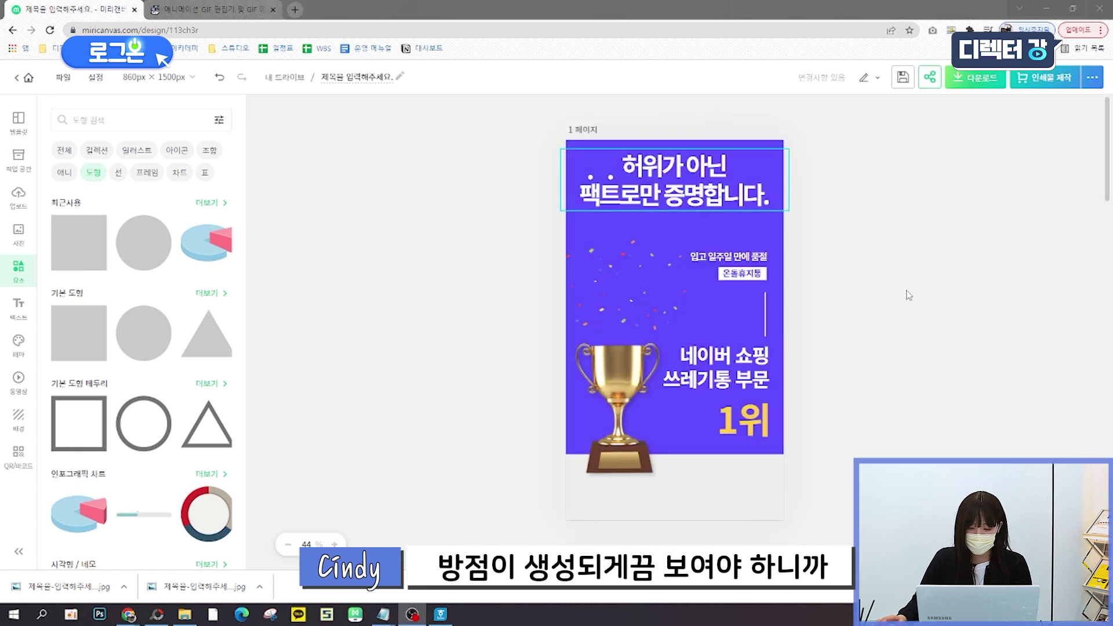
# Step: Delete the dot above "트" on page 1, keeping only the one above "팩"
pyautogui.click(908, 296)
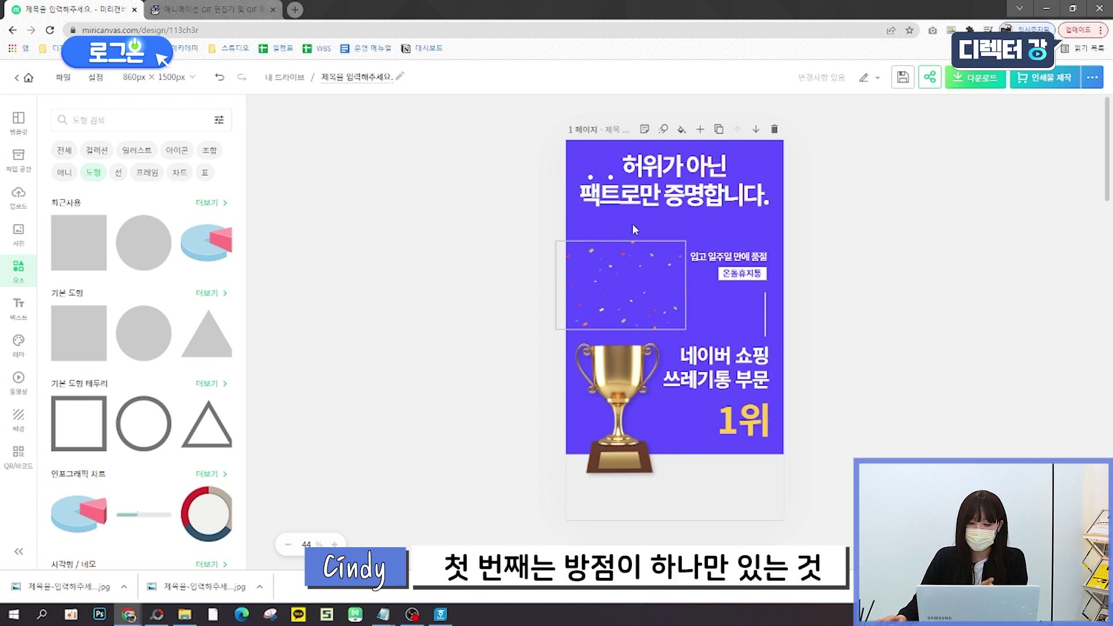
pyautogui.click(612, 180)
pyautogui.click(864, 220)
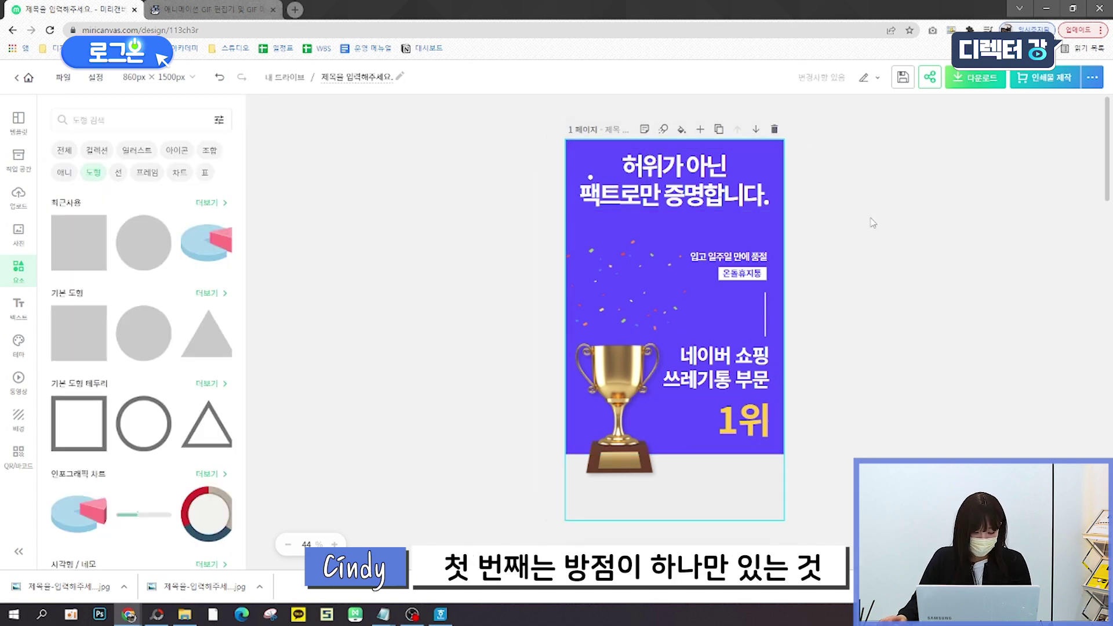
# Step: Delete both emphasis dots above "팩트" on page 3, keeping both dots on page 2
pyautogui.scroll(-1, 880, 221)
pyautogui.scroll(-4, 879, 221)
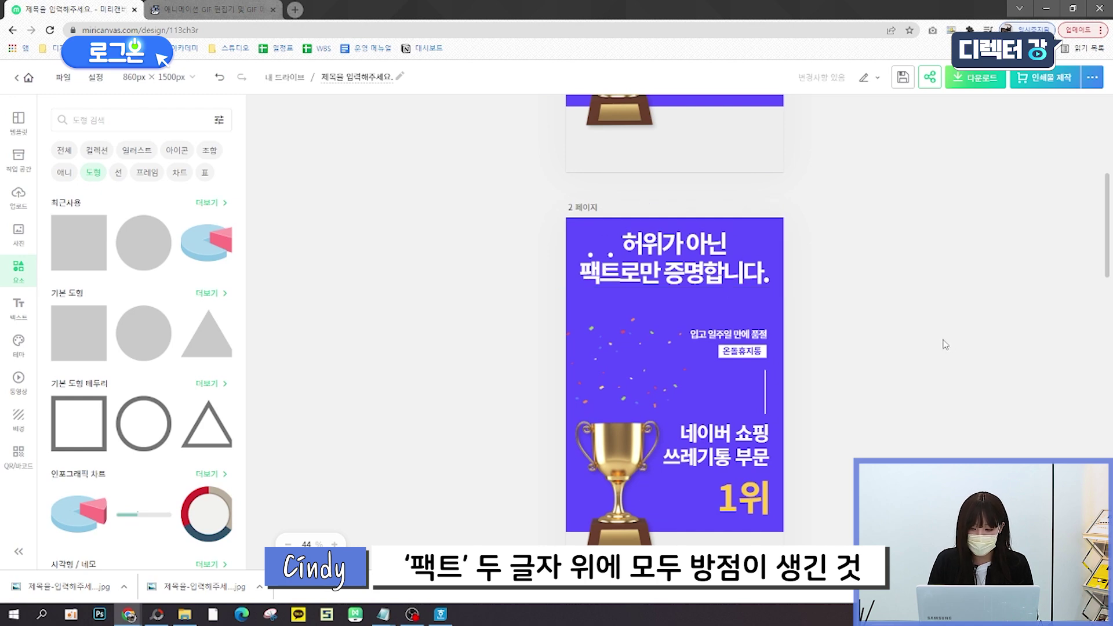
pyautogui.scroll(-6, 672, 293)
pyautogui.click(591, 275)
pyautogui.press('Delete')
pyautogui.click(610, 275)
pyautogui.press('Delete')
# Step: Delete both emphasis dots above "팩트" on page 5, keeping both dots on page 4
pyautogui.scroll(-7, 931, 279)
pyautogui.click(632, 289)
pyautogui.scroll(-1, 898, 331)
pyautogui.scroll(1, 881, 324)
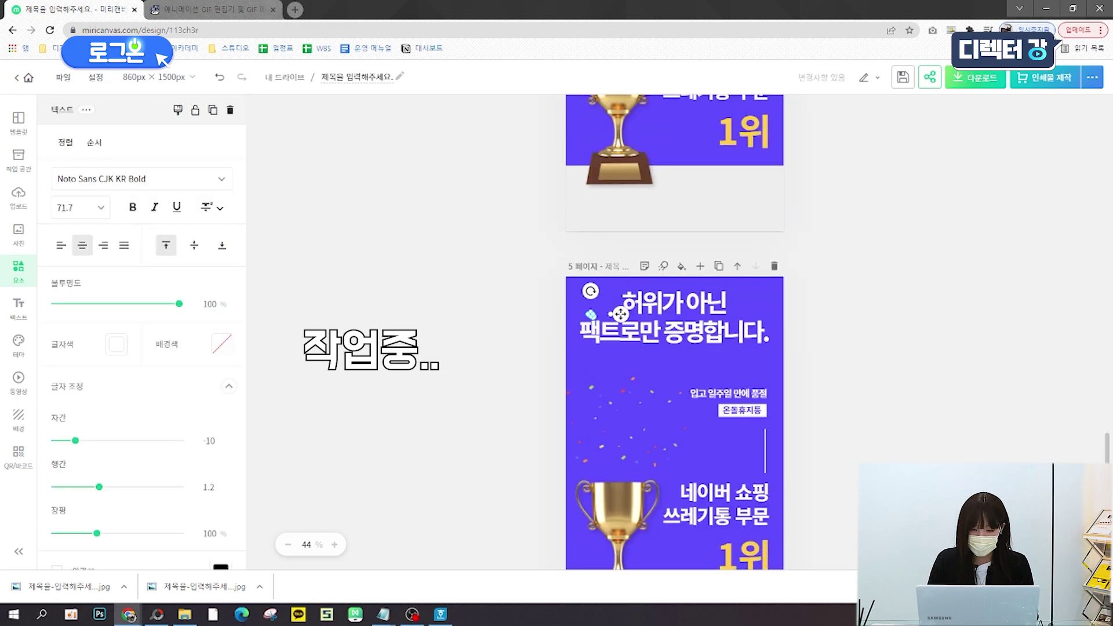
pyautogui.click(823, 319)
pyautogui.scroll(9, 775, 313)
pyautogui.scroll(8, 846, 321)
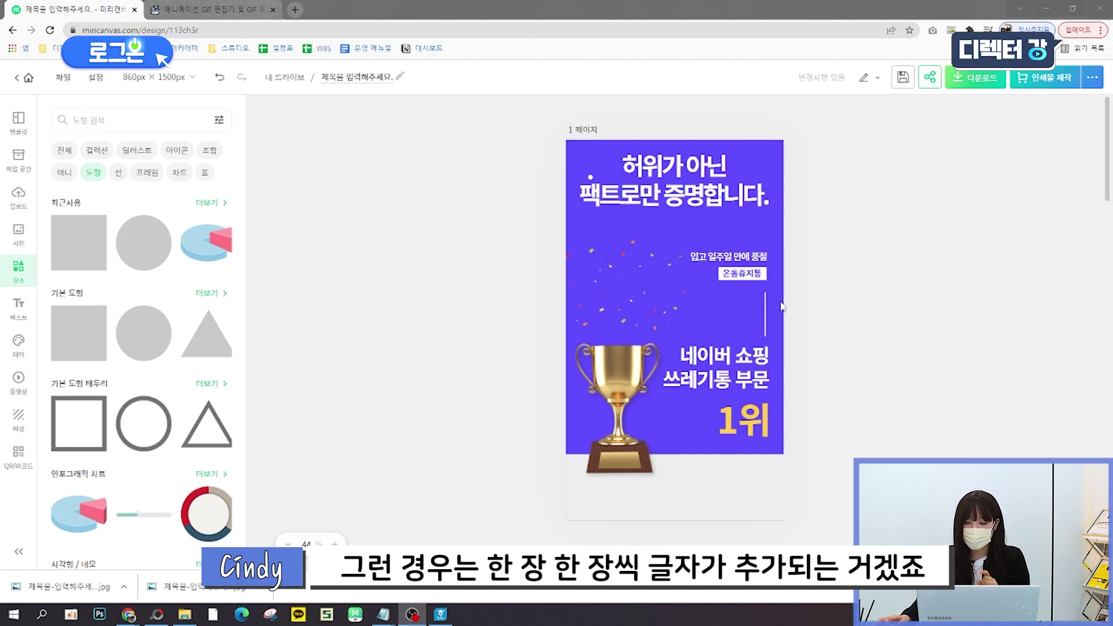
# Step: Shorten the "온돌휴지통" label text to "온" on page 1 and to "온돌" on page 2
pyautogui.click(741, 278)
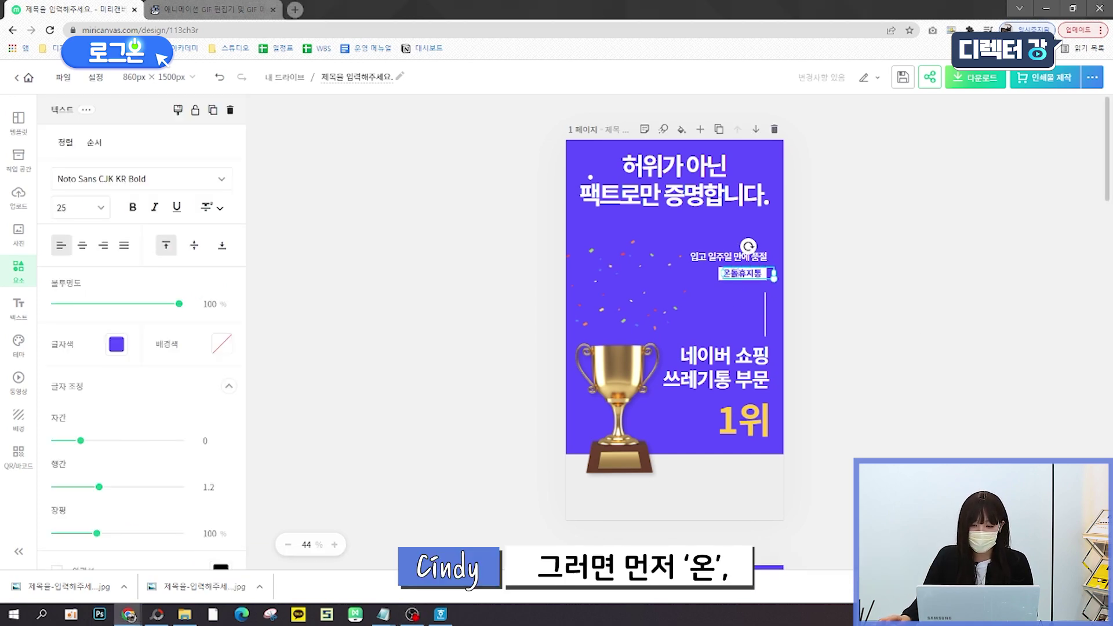
pyautogui.click(922, 241)
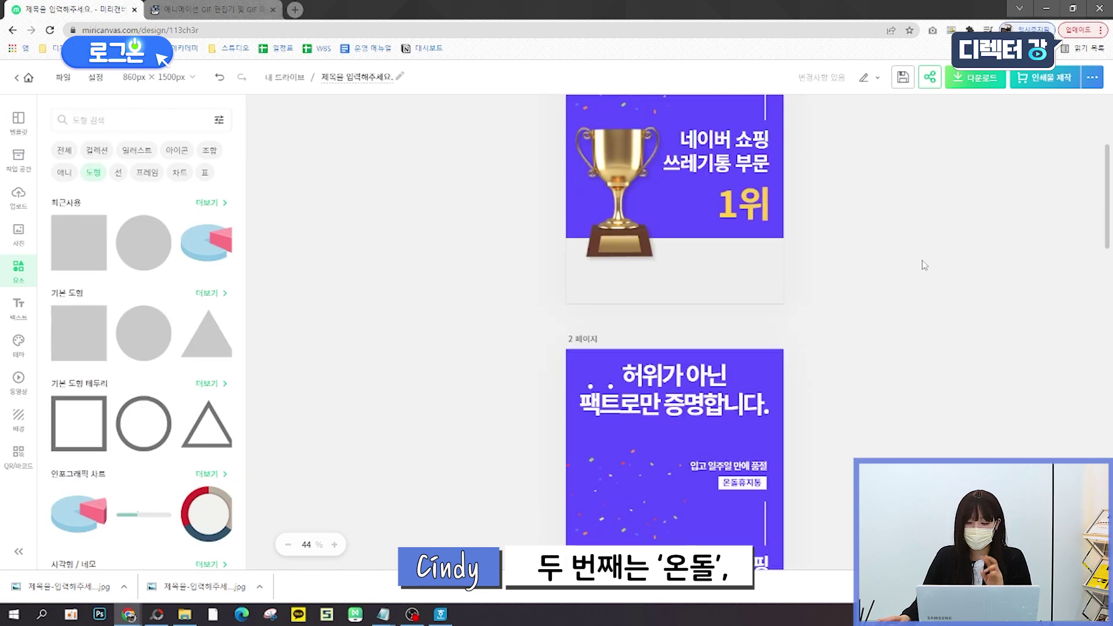
pyautogui.scroll(-4, 869, 255)
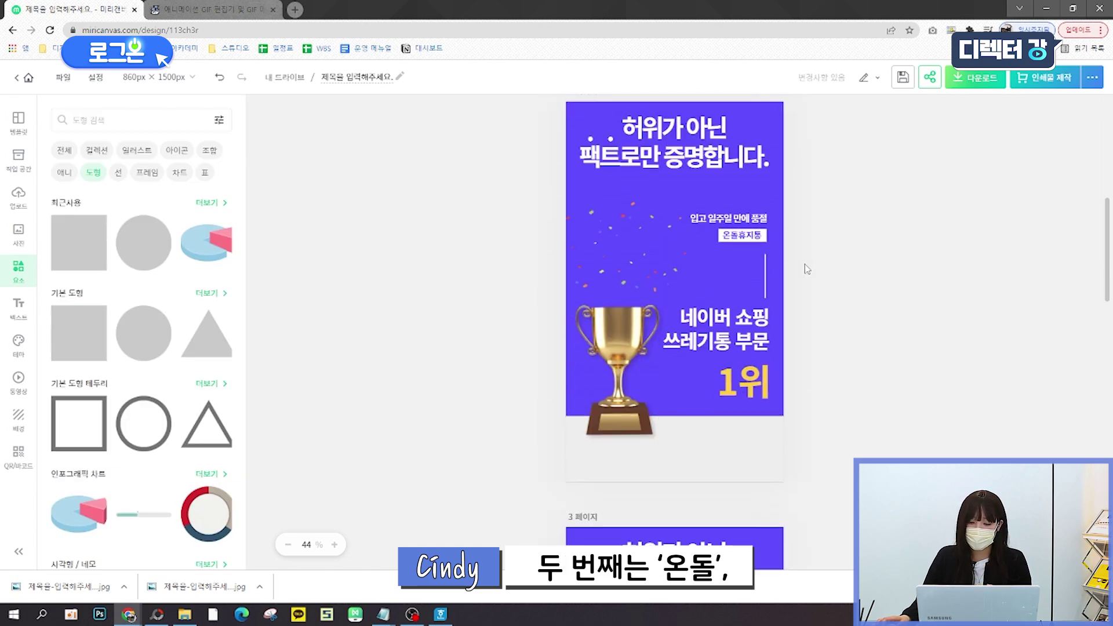
pyautogui.click(889, 241)
# Step: Shorten the "온돌휴지통" label text to "온돌휴" on page 3 and to "온돌휴지" on page 4
pyautogui.scroll(-5, 888, 241)
pyautogui.click(747, 372)
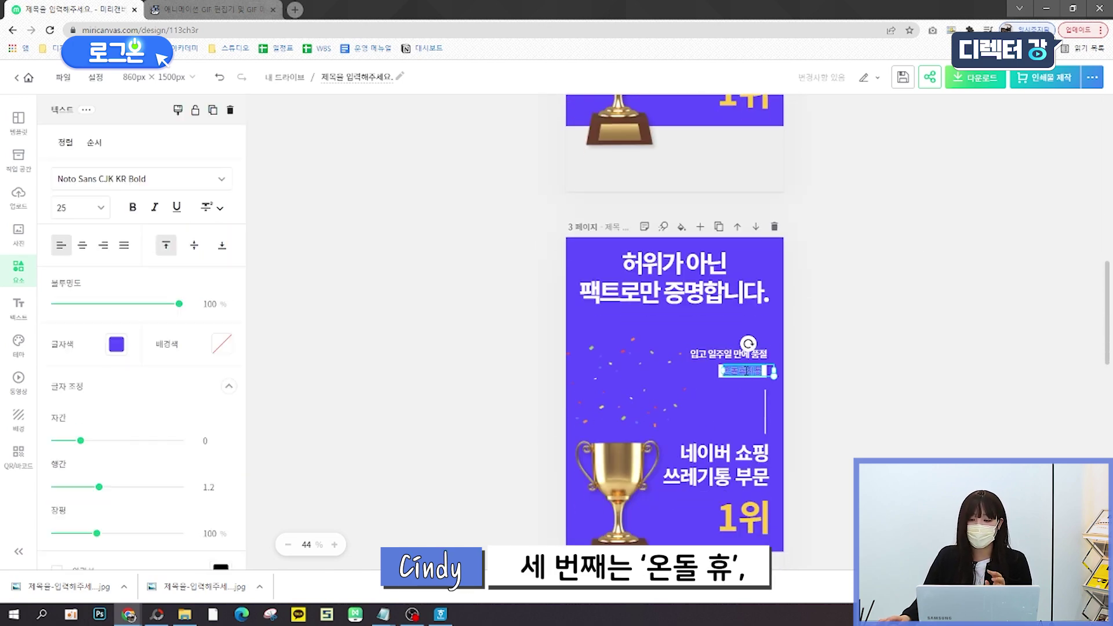
pyautogui.press('BackSpace')
pyautogui.click(894, 342)
pyautogui.scroll(-8, 895, 339)
pyautogui.click(755, 333)
pyautogui.moveTo(754, 333); pyautogui.dragTo(765, 334)
pyautogui.press('BackSpace')
pyautogui.click(804, 356)
pyautogui.scroll(-8, 803, 356)
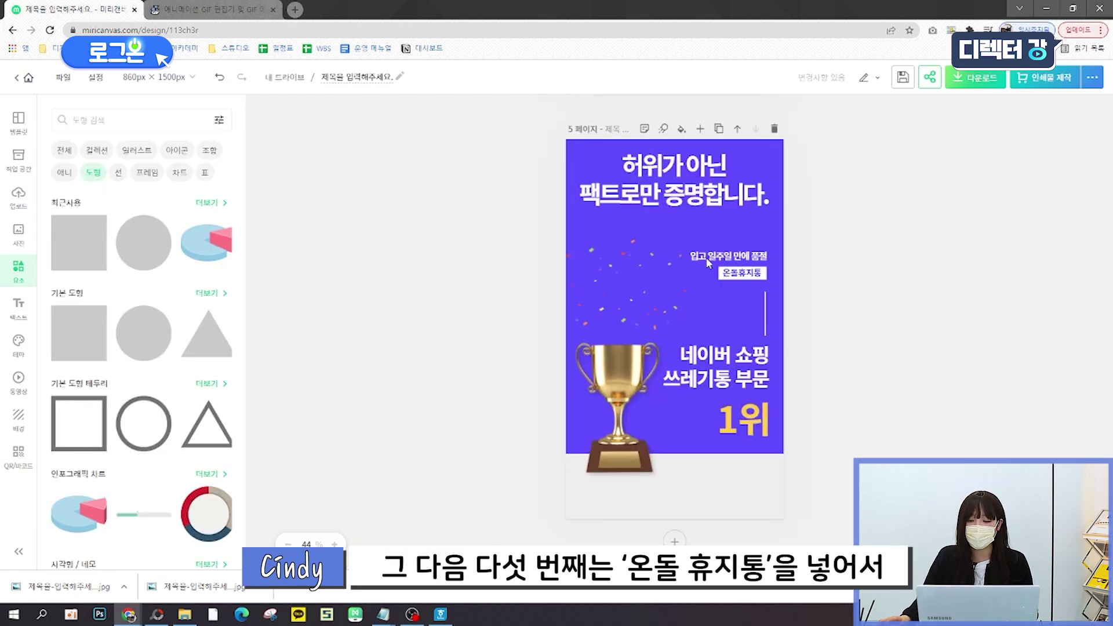
# Step: Delete the yellow "1위" text from page 2, keeping it on page 1
pyautogui.scroll(15, 938, 340)
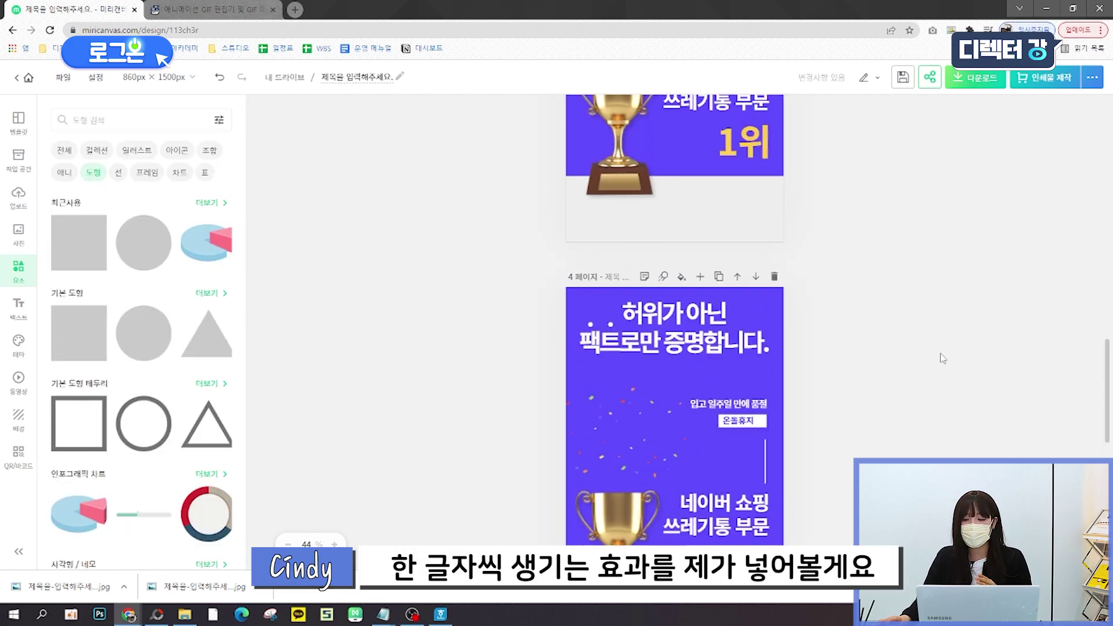
pyautogui.scroll(15, 943, 359)
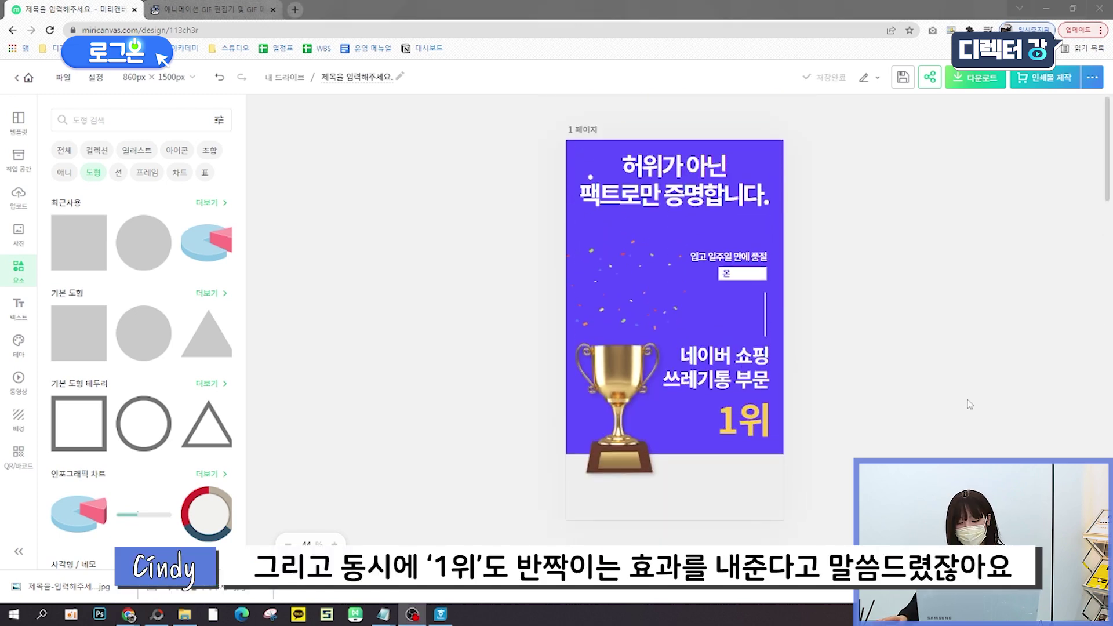
pyautogui.click(996, 412)
pyautogui.scroll(-2, 943, 396)
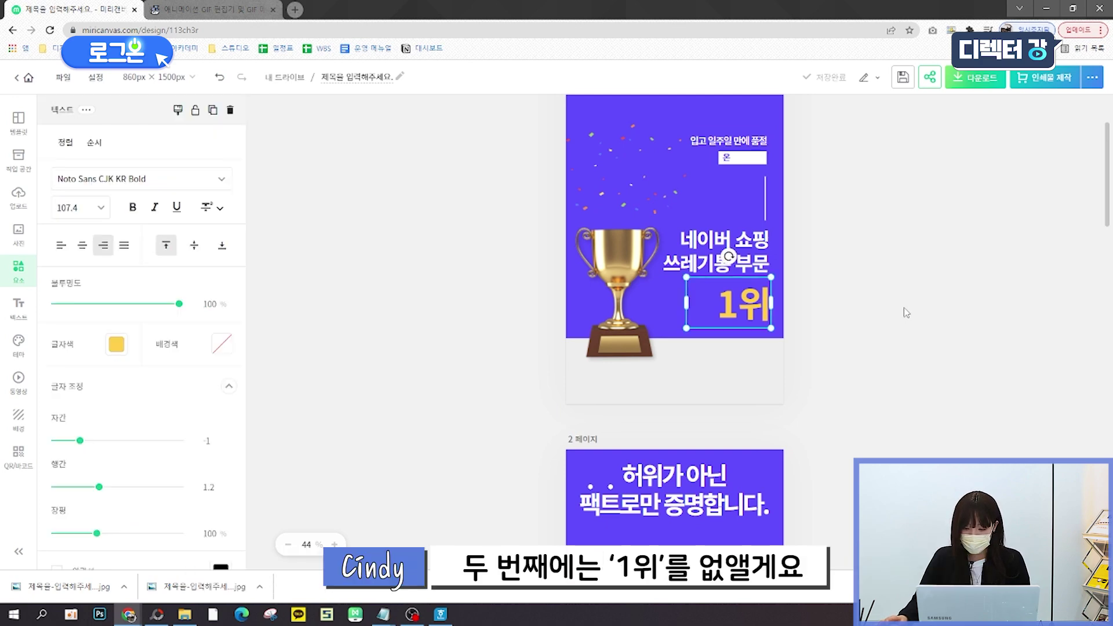
pyautogui.scroll(-5, 902, 308)
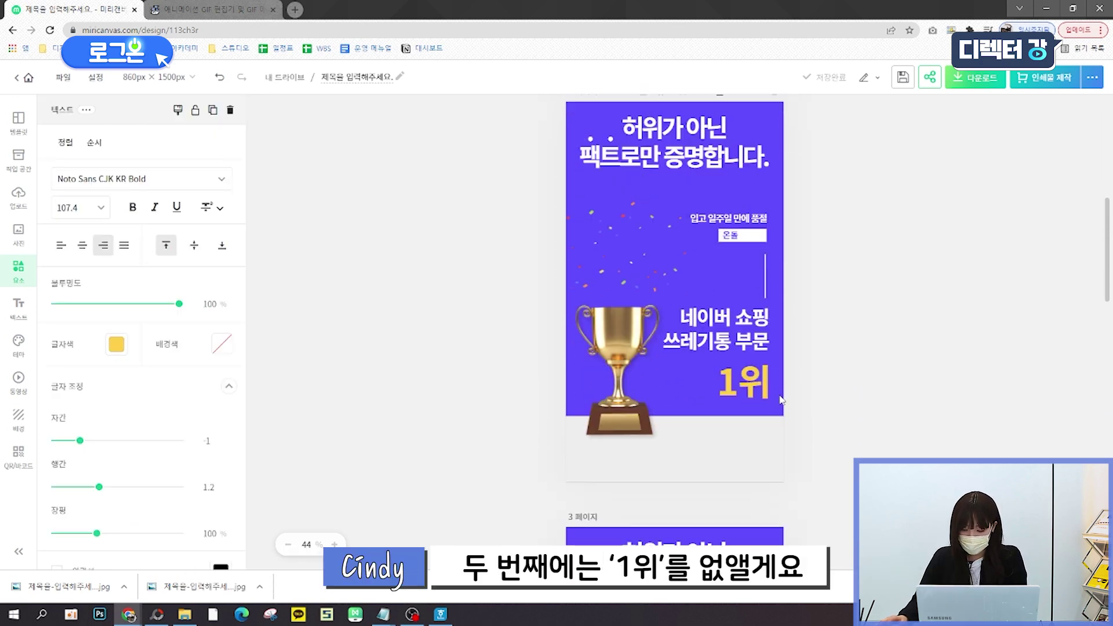
pyautogui.click(753, 387)
pyautogui.press('Delete')
# Step: Delete the yellow "1위" text from page 4, keeping it on page 3
pyautogui.scroll(-5, 751, 418)
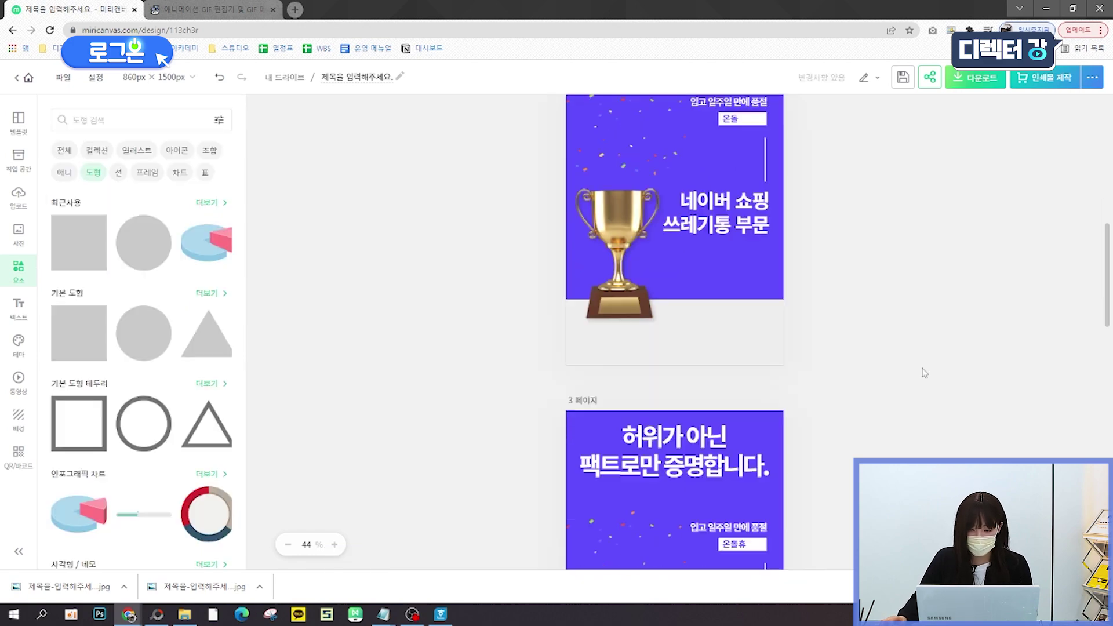
pyautogui.click(751, 418)
pyautogui.scroll(-5, 751, 418)
pyautogui.click(753, 371)
pyautogui.press('Delete')
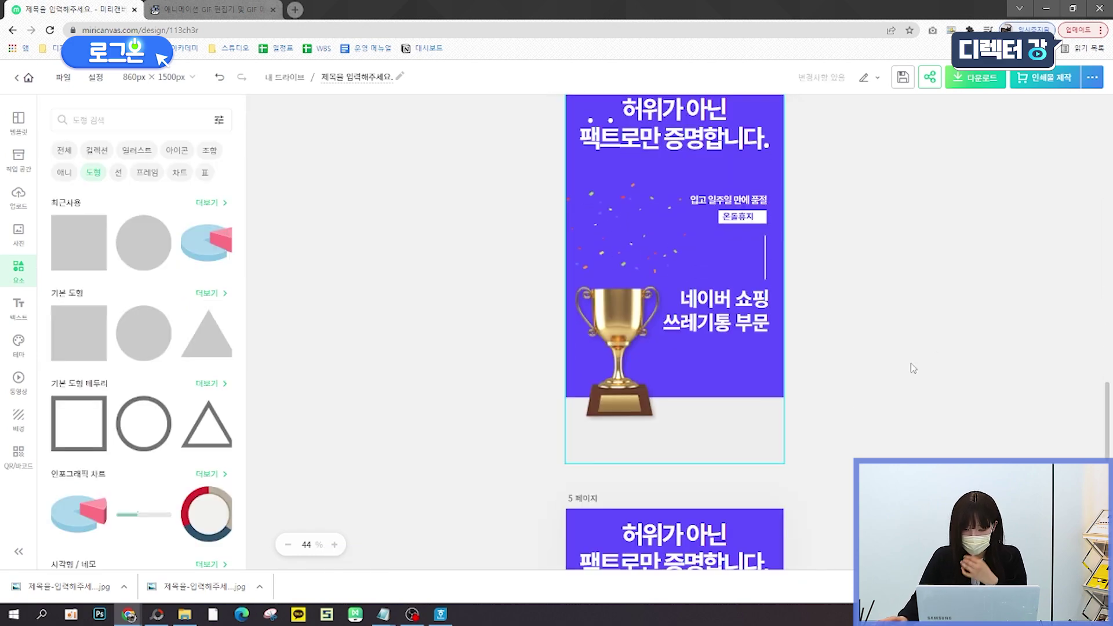
# Step: Download all five pages of the design as JPG images and open the downloaded zip archive with the page images
pyautogui.scroll(-4, 753, 406)
pyautogui.scroll(15, 850, 436)
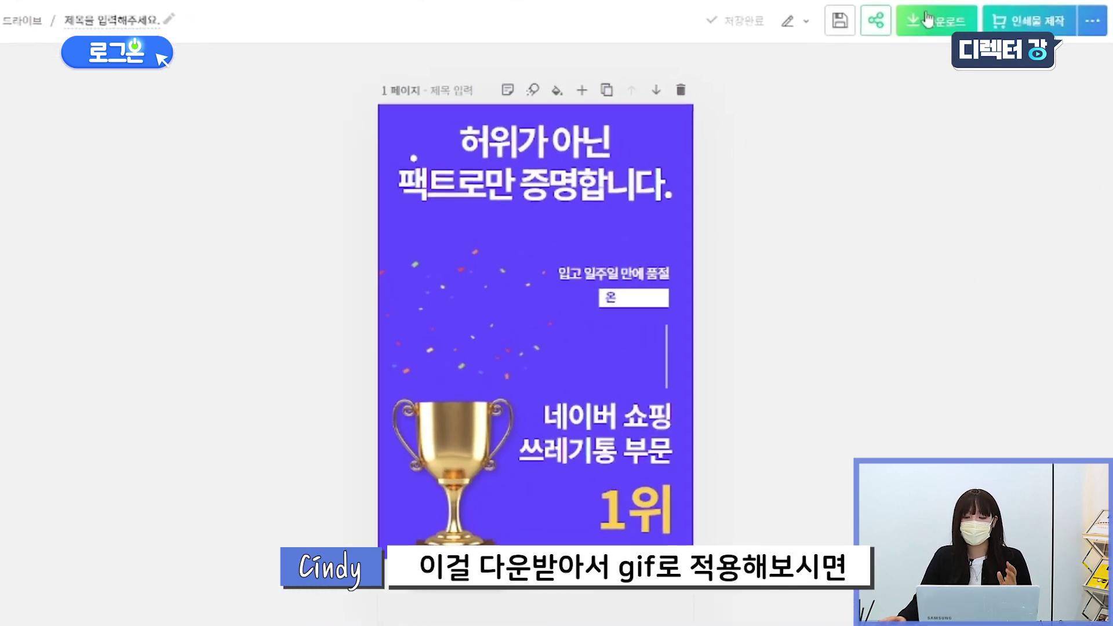
pyautogui.click(974, 76)
pyautogui.click(854, 256)
pyautogui.scroll(-2, 854, 353)
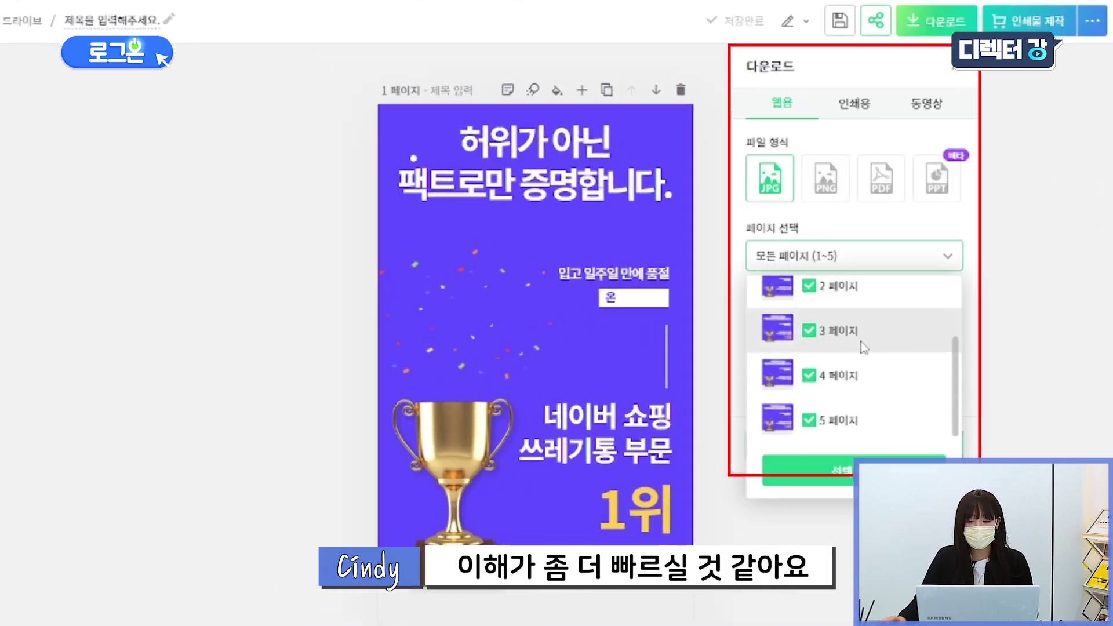
pyautogui.click(918, 449)
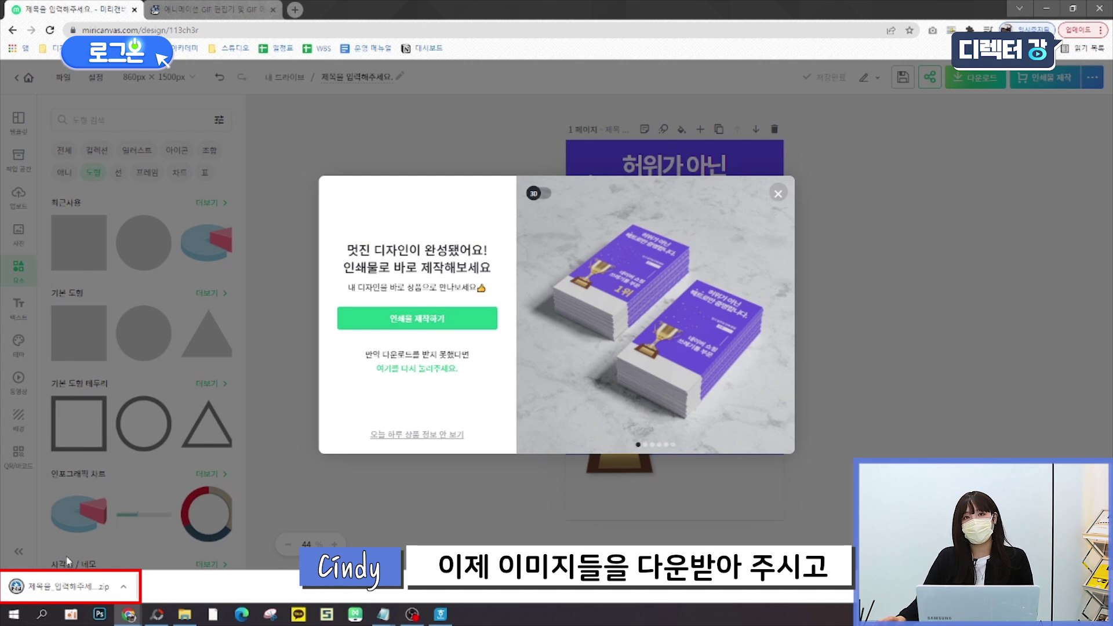
pyautogui.click(87, 584)
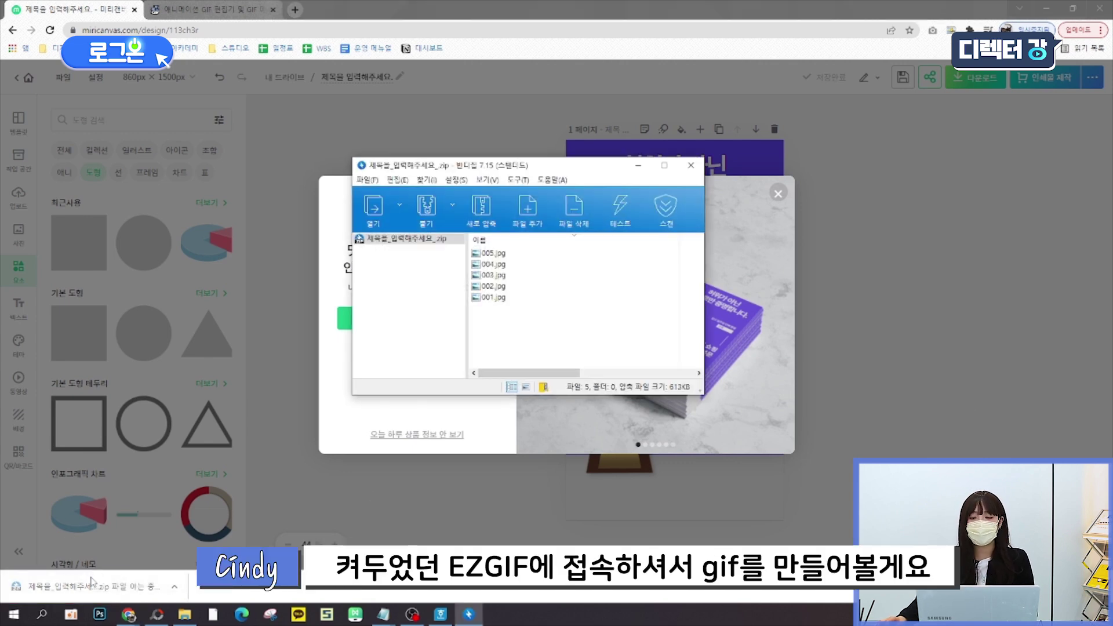
pyautogui.doubleClick(493, 275)
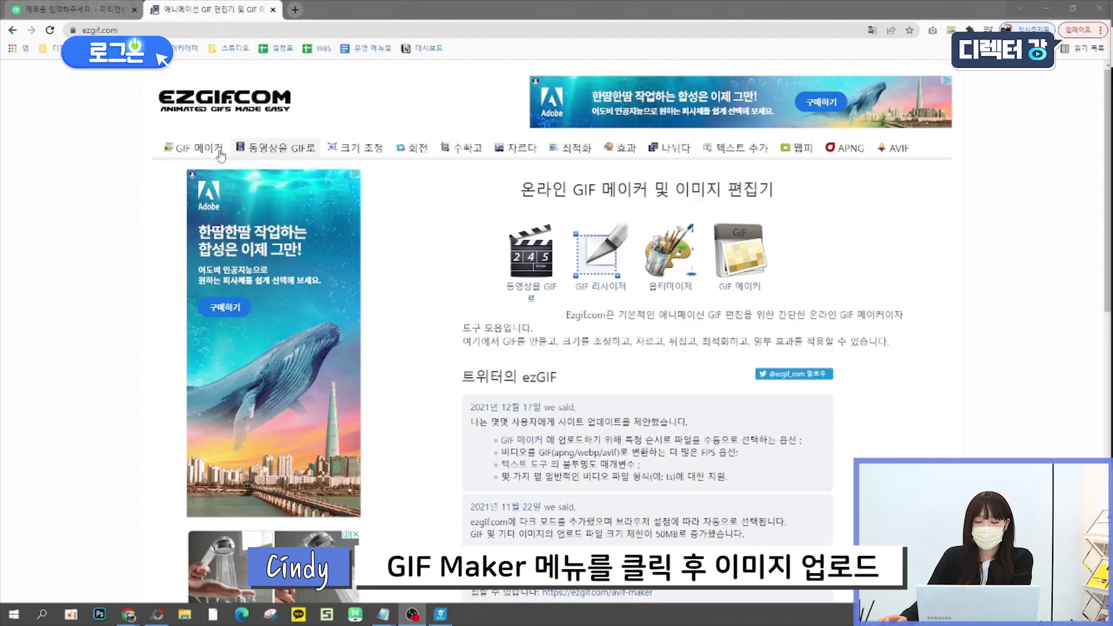
# Step: In ezgif.com's GIF Maker, upload the images 001.jpg to 005.jpg from the 제작예시 folder as animation frames
pyautogui.click(203, 152)
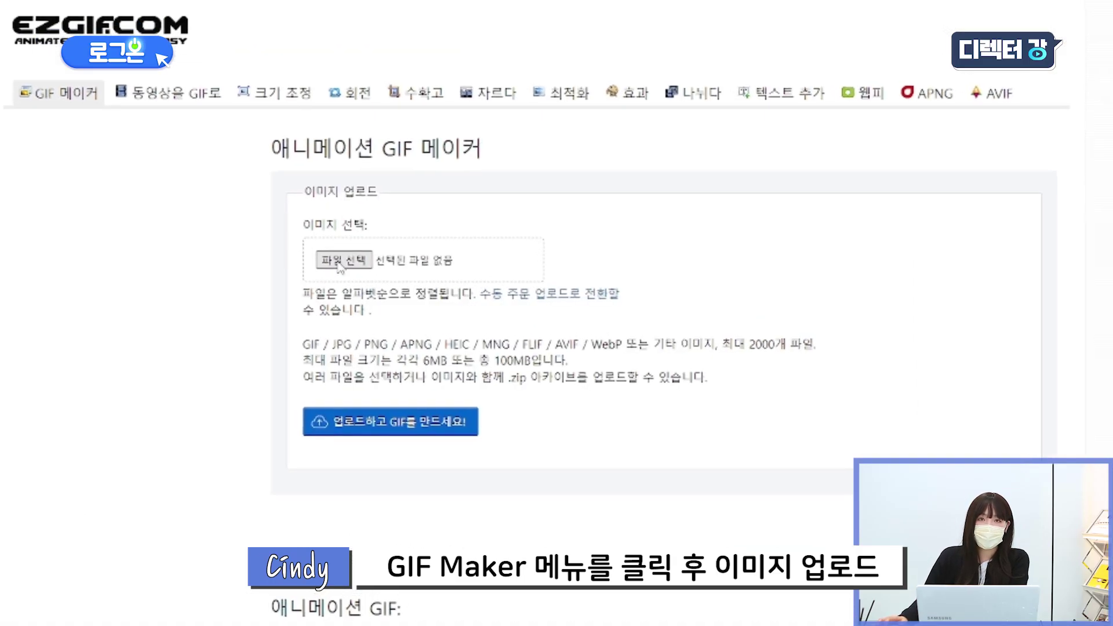
pyautogui.click(339, 264)
pyautogui.doubleClick(199, 97)
pyautogui.click(135, 98)
pyautogui.keyDown('shift'); pyautogui.click(395, 98); pyautogui.keyUp('shift')
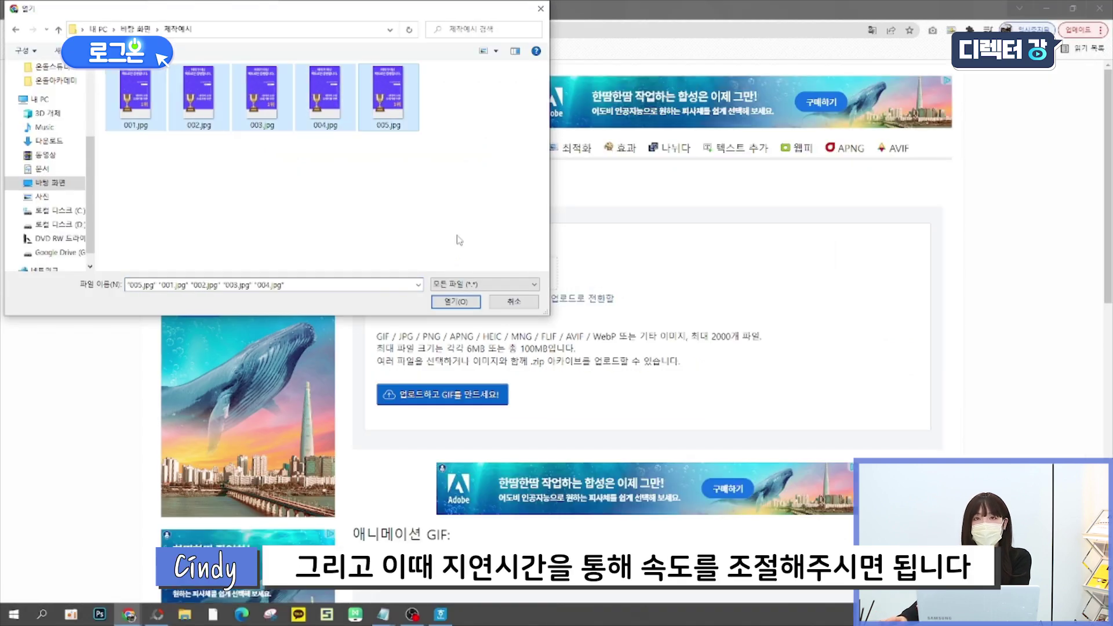
pyautogui.click(454, 302)
pyautogui.click(442, 394)
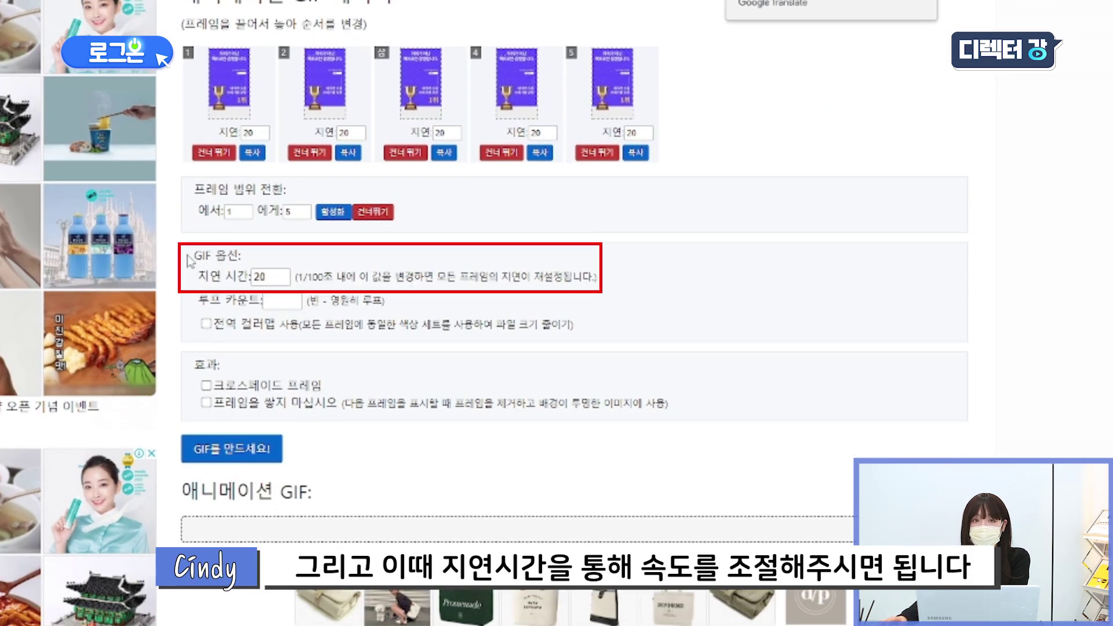
# Step: Generate the animated GIF from the five frames with a delay time of 20 and review the resulting animation
pyautogui.click(261, 449)
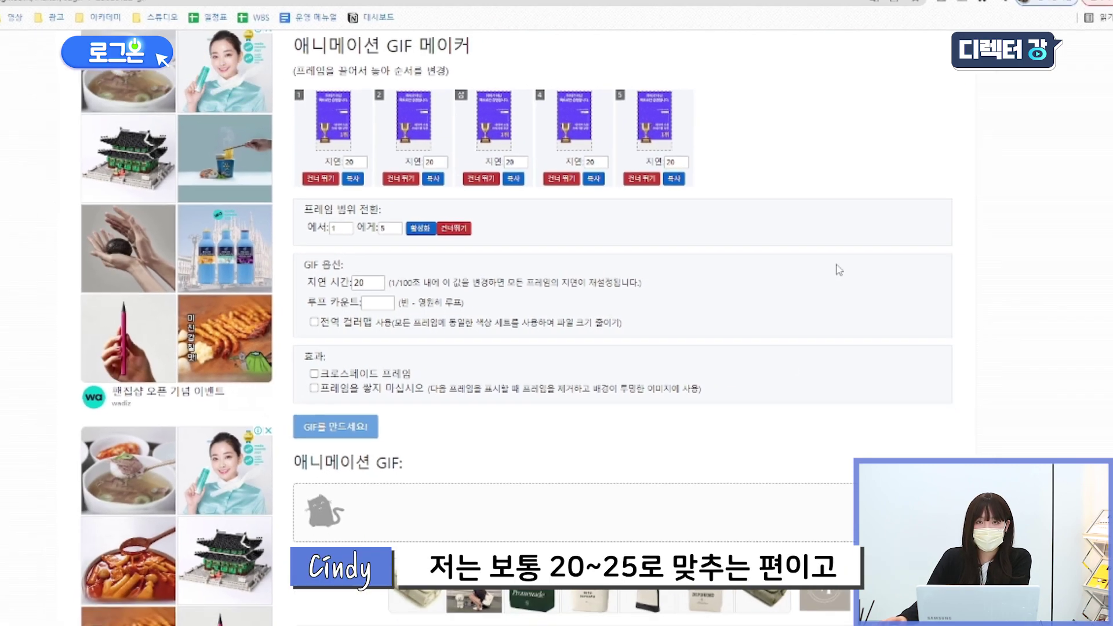
pyautogui.scroll(-5, 830, 257)
pyautogui.scroll(-5, 840, 274)
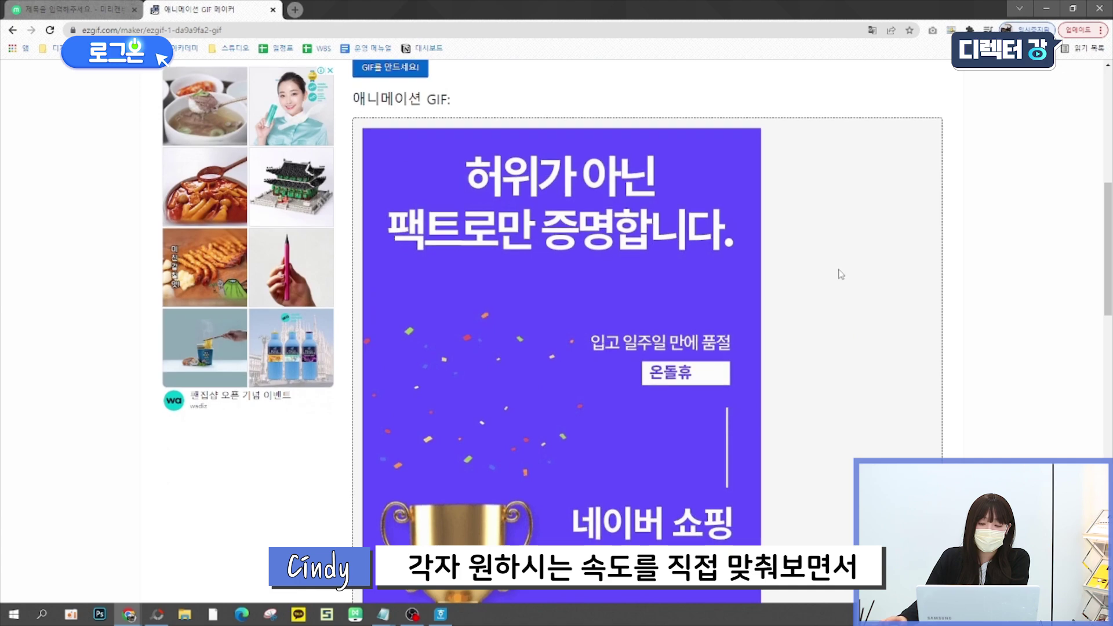
pyautogui.scroll(-5, 841, 273)
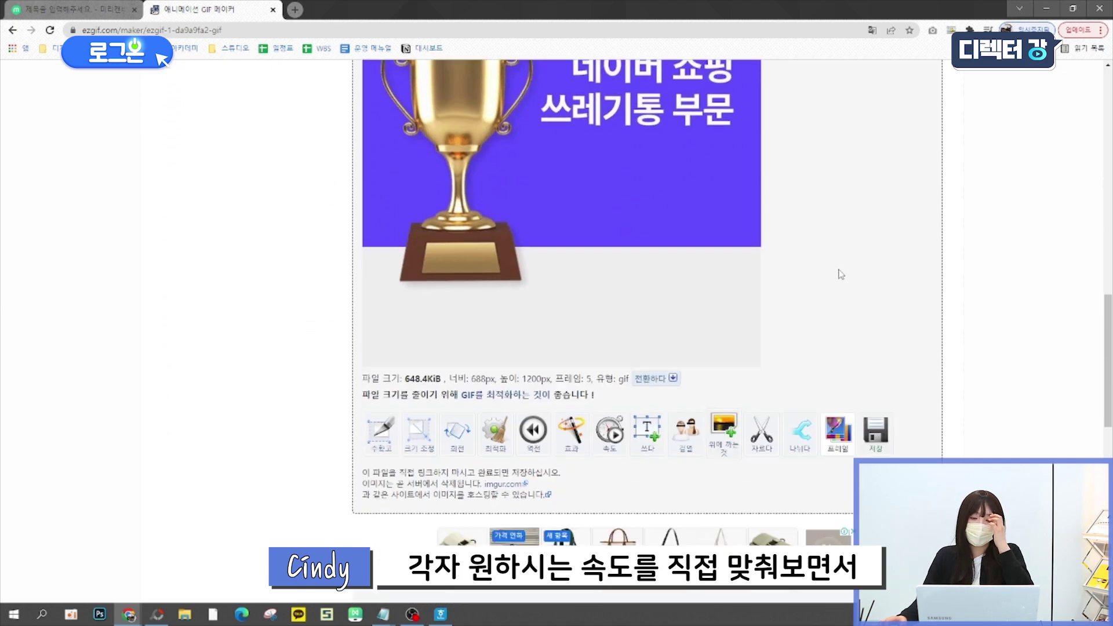
# Step: Save the finished animated GIF to the computer and open the downloaded file in the image viewer
pyautogui.click(786, 465)
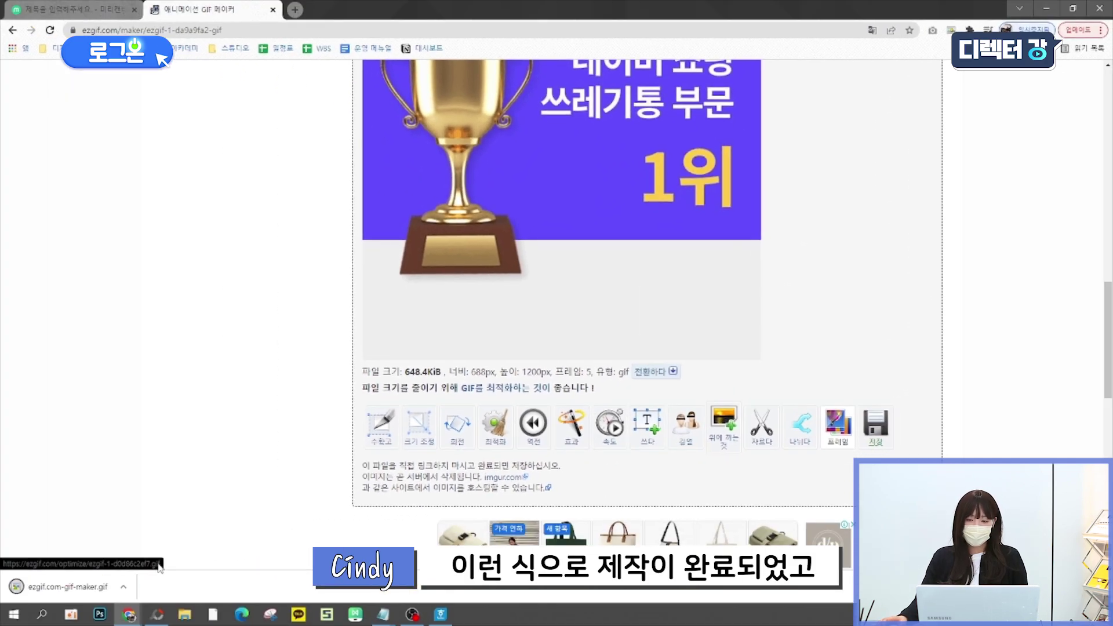
pyautogui.rightClick(88, 592)
pyautogui.click(116, 531)
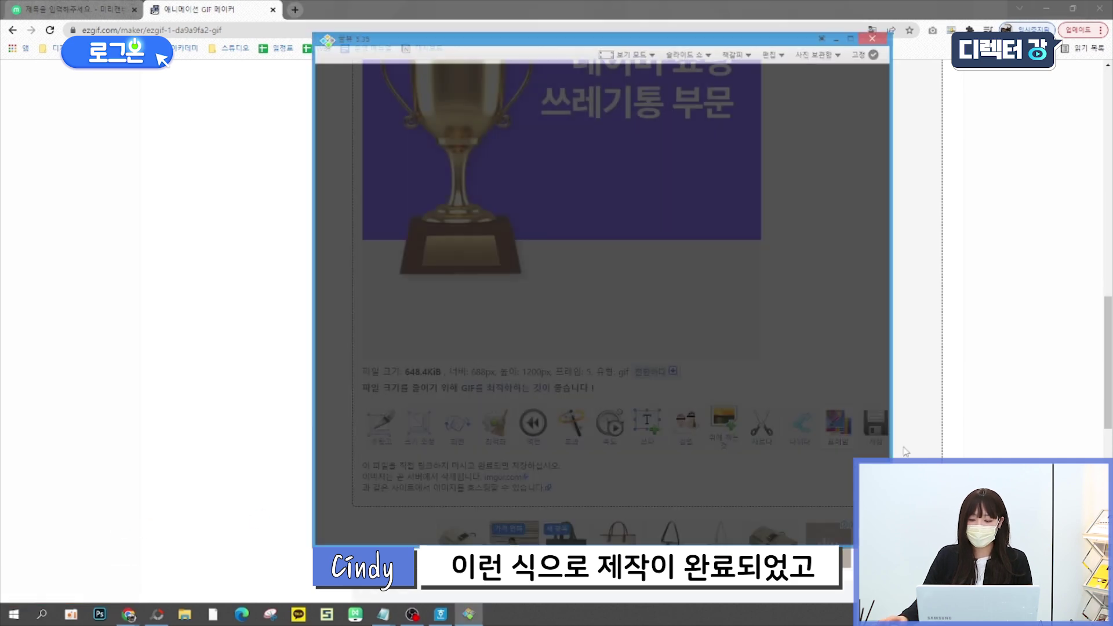